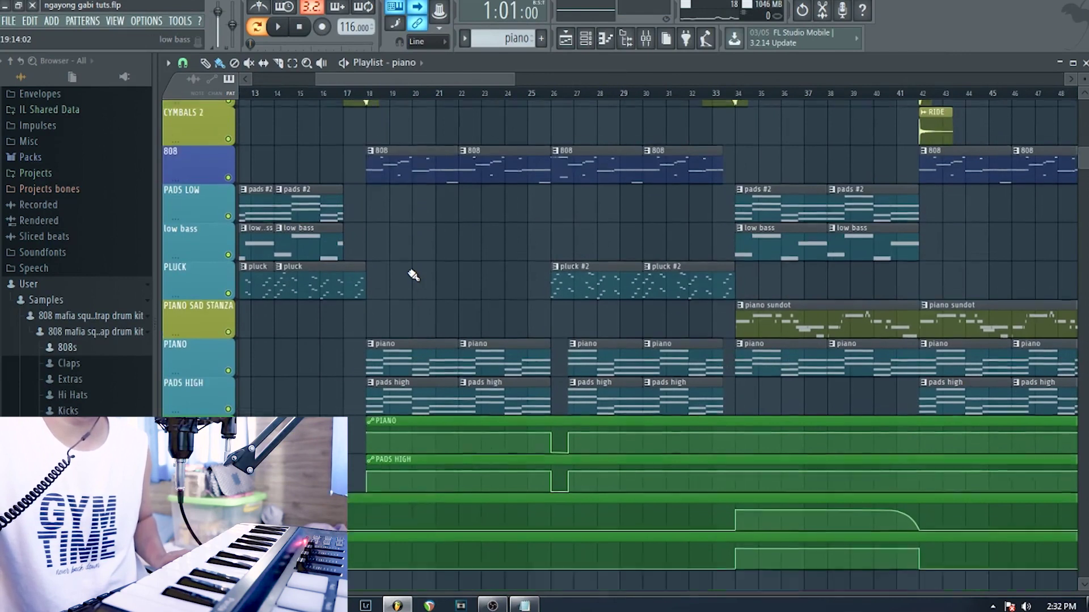
# - Play the arrangement from bar 18 to hear the section with drums, 808, piano and high pads
pyautogui.scroll(7, 414, 276)
pyautogui.click(368, 93)
pyautogui.press('space')
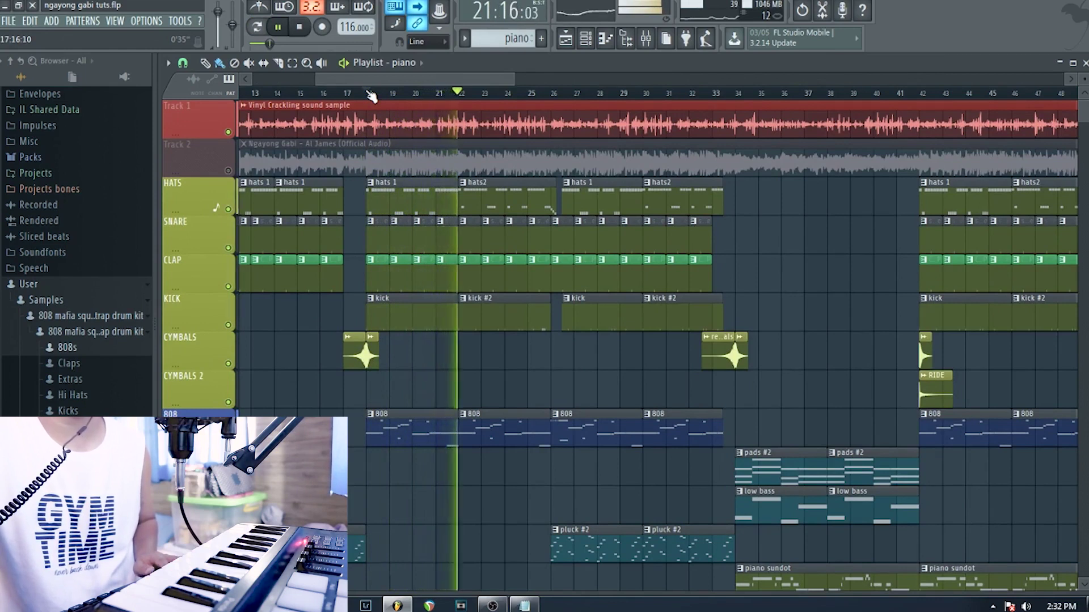
pyautogui.press('space')
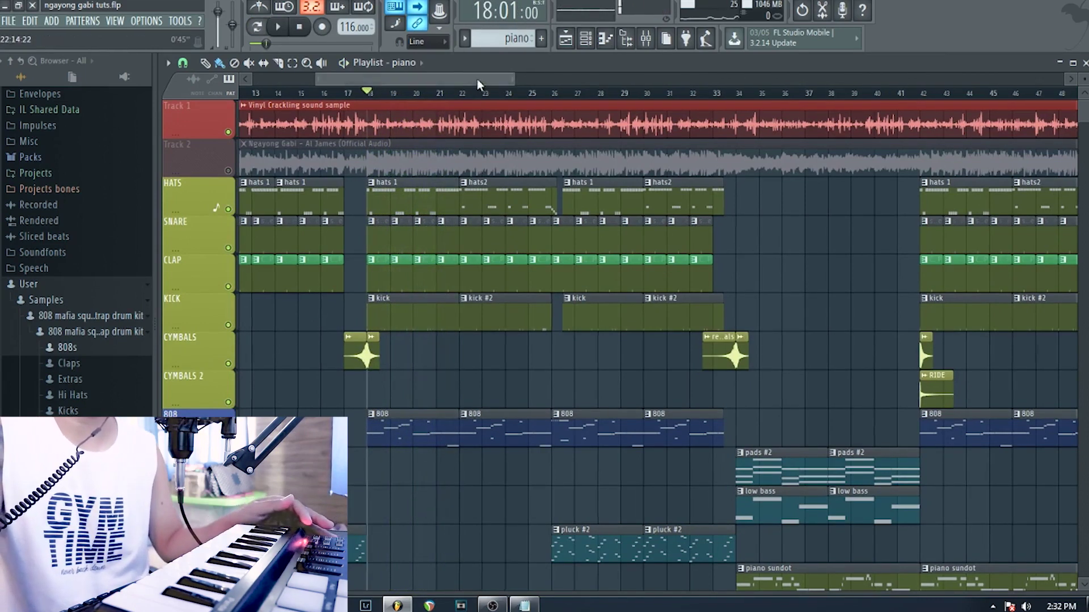
# - Play the intro pads from bar 2 of the arrangement and stop playback
pyautogui.moveTo(479, 81); pyautogui.dragTo(317, 85)
pyautogui.scroll(-2, 364, 348)
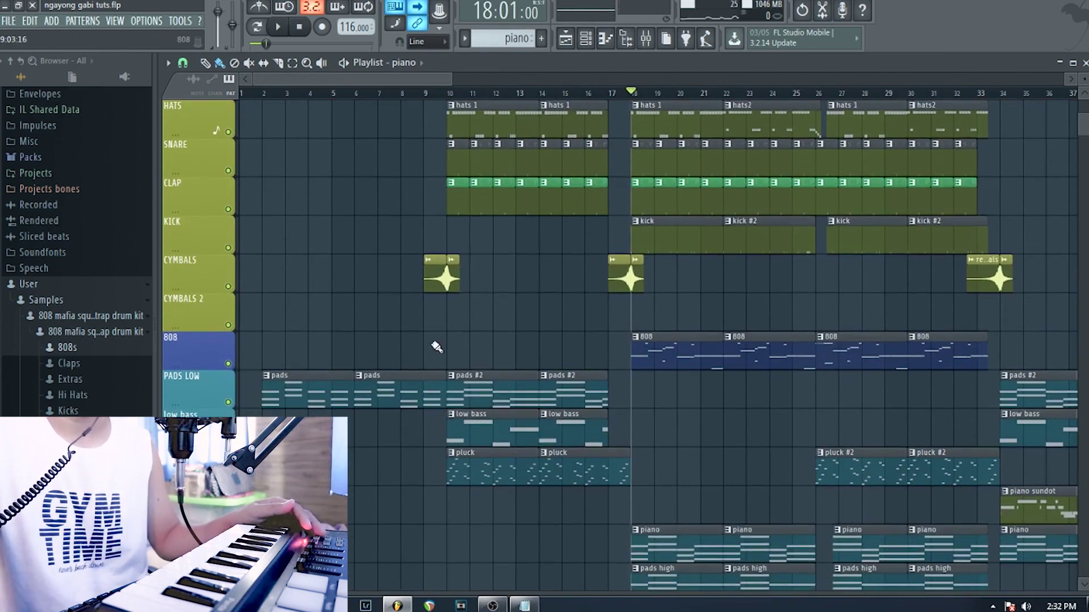
pyautogui.click(262, 93)
pyautogui.press('space')
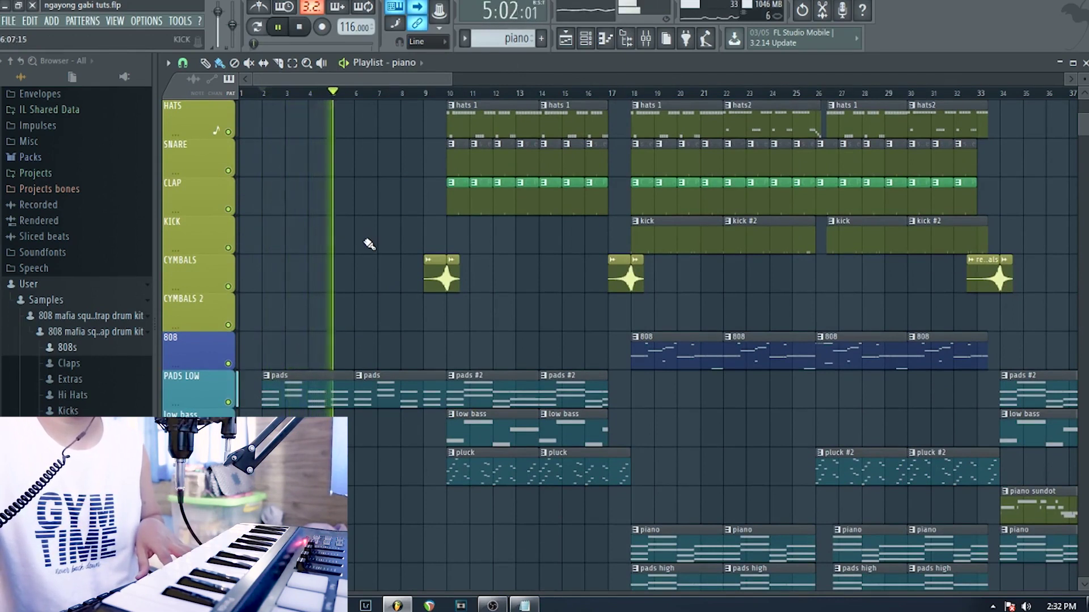
pyautogui.press('space')
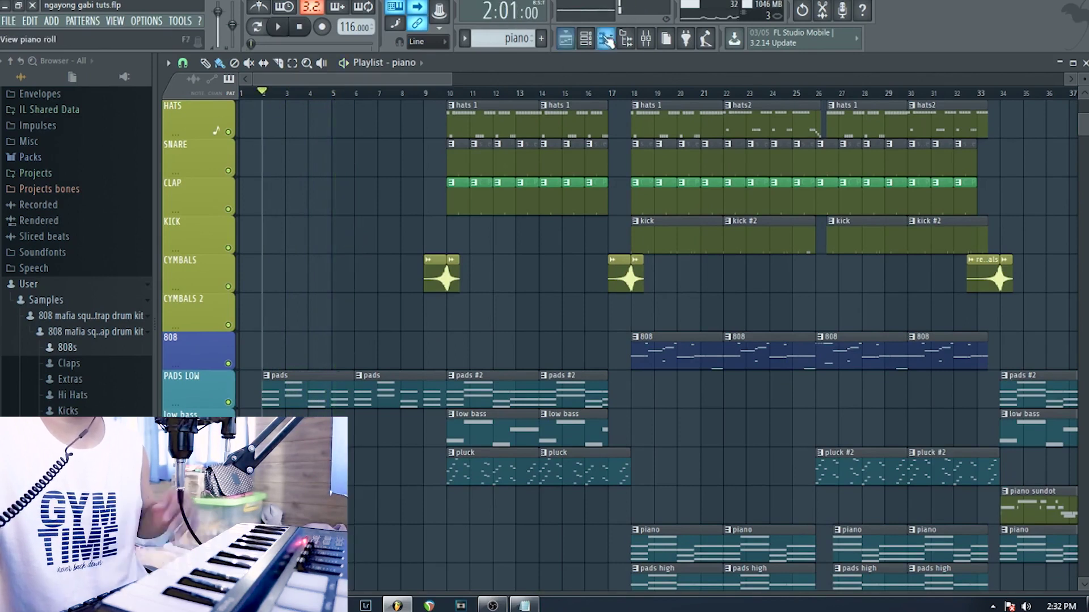
# - Select the pads pattern in the channel rack and open the PADS LOW notes in the piano roll
pyautogui.click(587, 40)
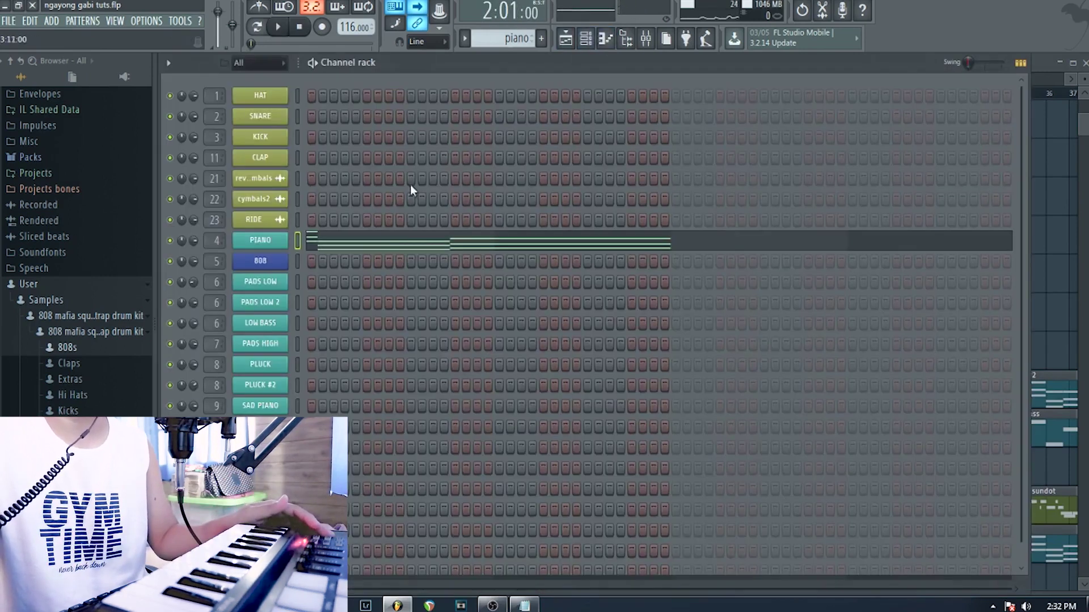
pyautogui.scroll(-2, 492, 46)
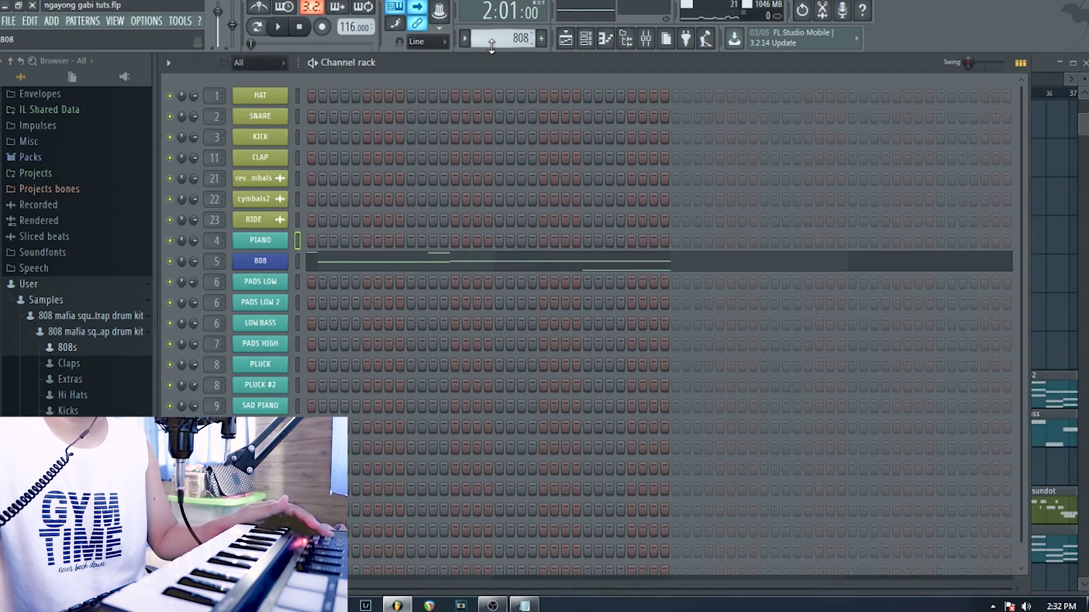
pyautogui.scroll(-1, 491, 46)
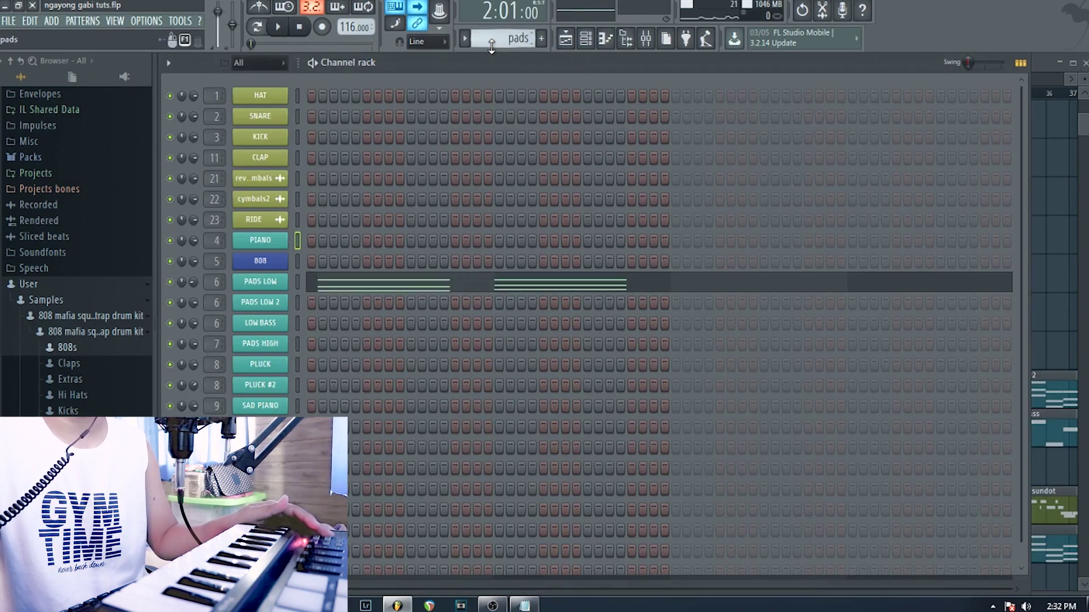
pyautogui.click(424, 286)
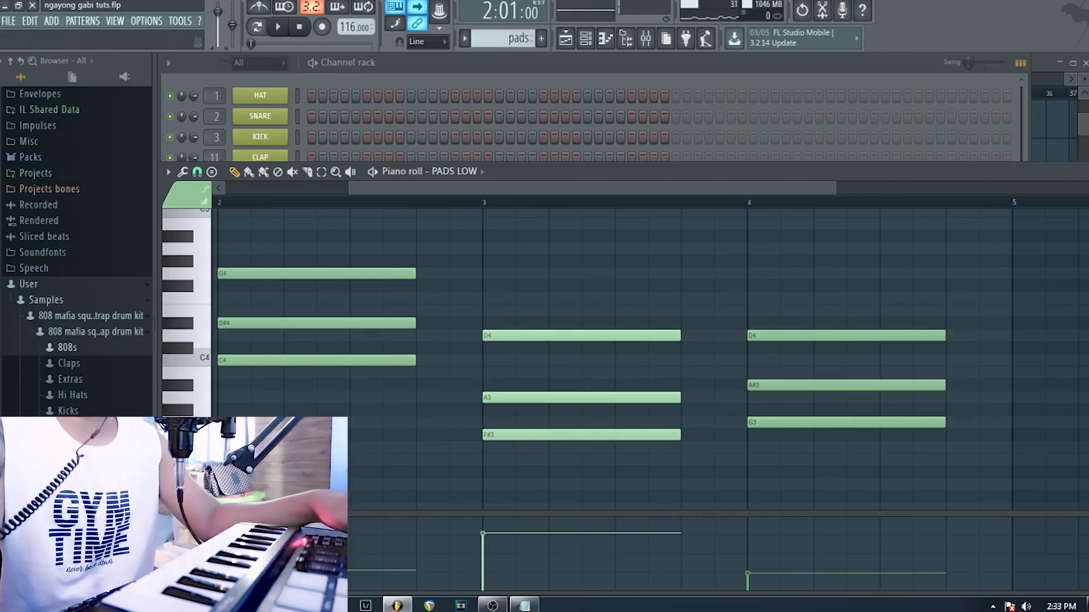
# - Switch to the browser's Chordify page, view the Ngayong Gabi chord chart, and return to FL Studio
pyautogui.hotkey('alt', 'Tab')
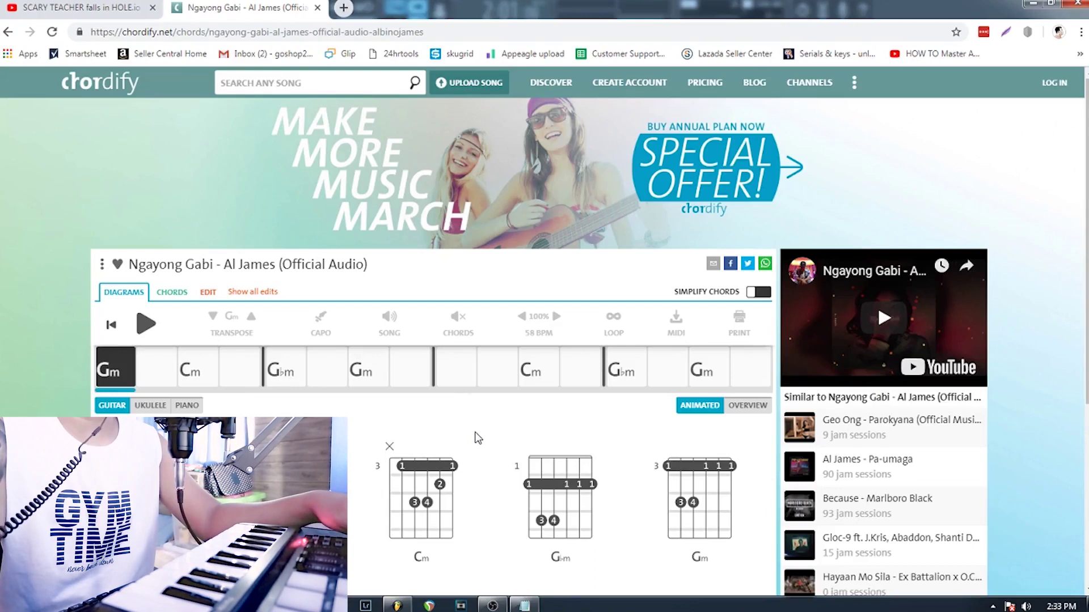
pyautogui.scroll(-2, 478, 438)
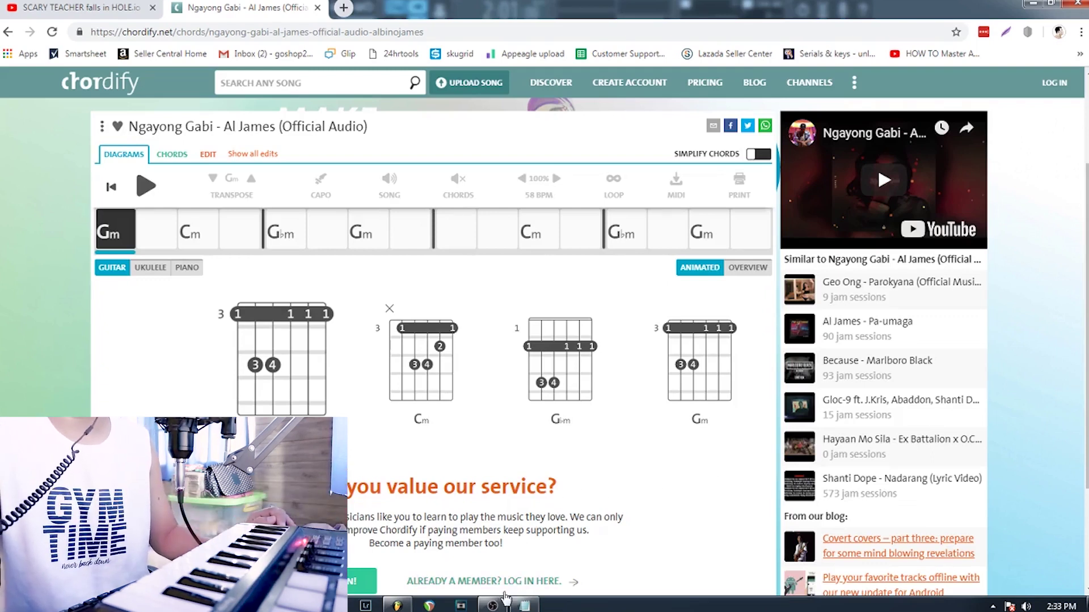
pyautogui.click(404, 606)
# - Review the PADS LOW notes, close the piano roll and bring the playlist back into view
pyautogui.scroll(3, 441, 433)
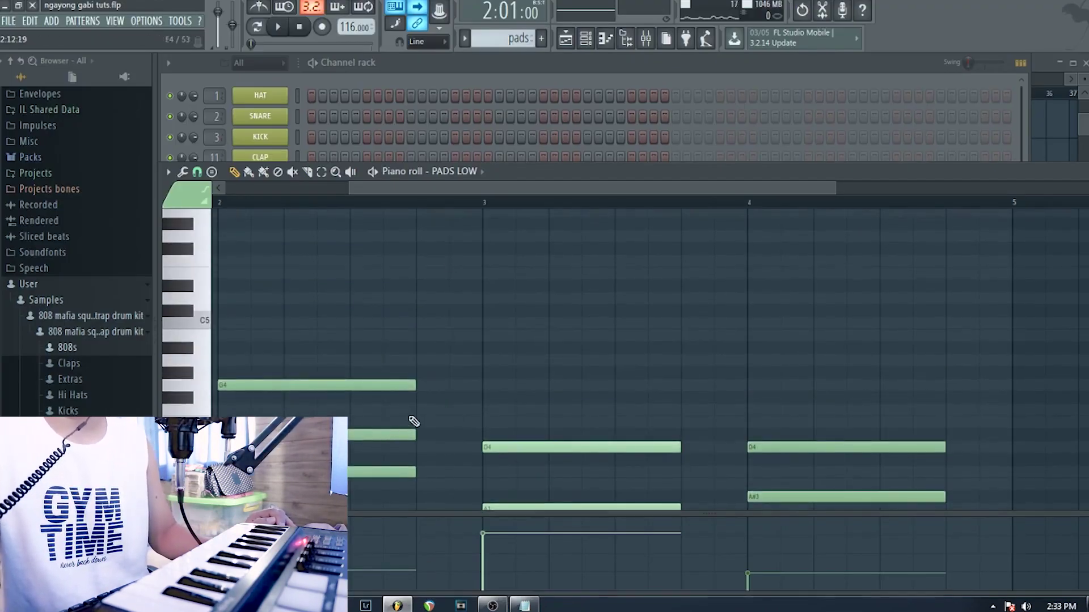
pyautogui.scroll(-3, 420, 415)
pyautogui.press('F7')
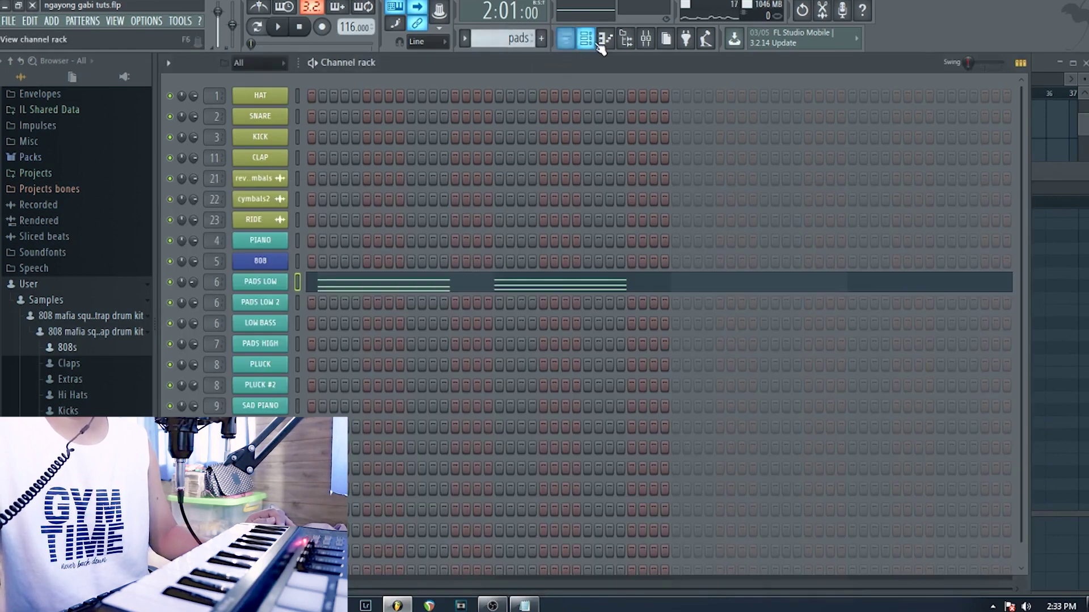
pyautogui.click(582, 44)
pyautogui.click(566, 42)
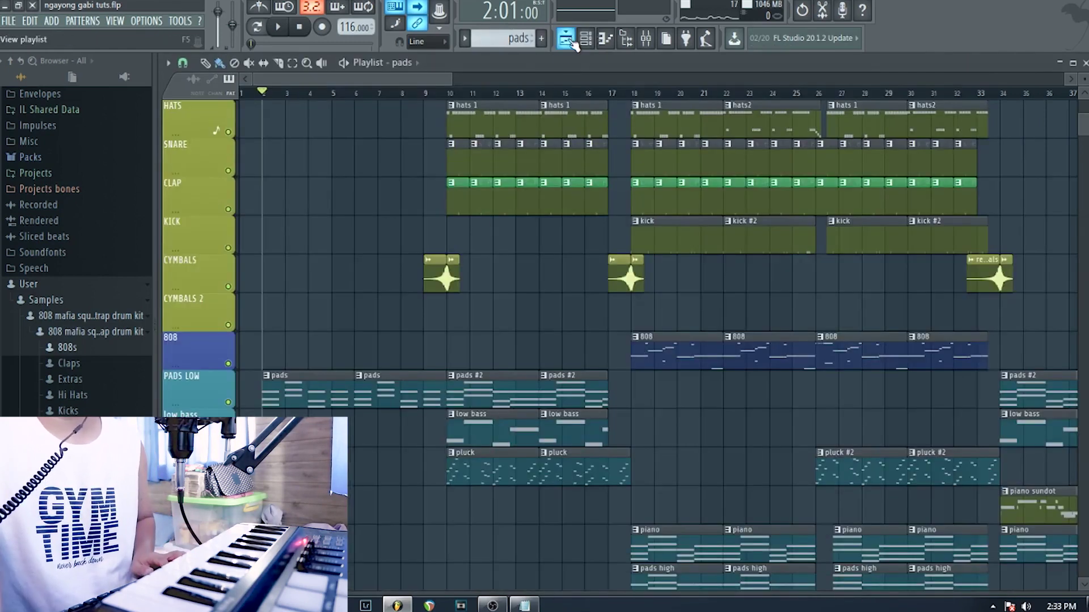
# - Play the arrangement from bar 10 to hear the pads, low bass, pluck and drums together
pyautogui.click(448, 94)
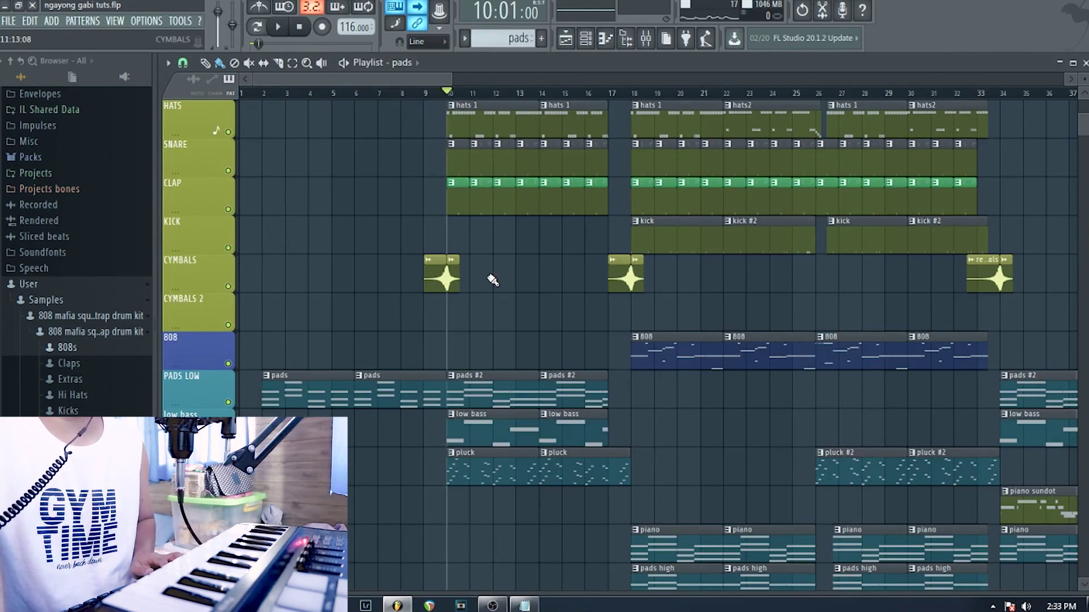
pyautogui.scroll(-2, 491, 278)
pyautogui.scroll(-2, 491, 278)
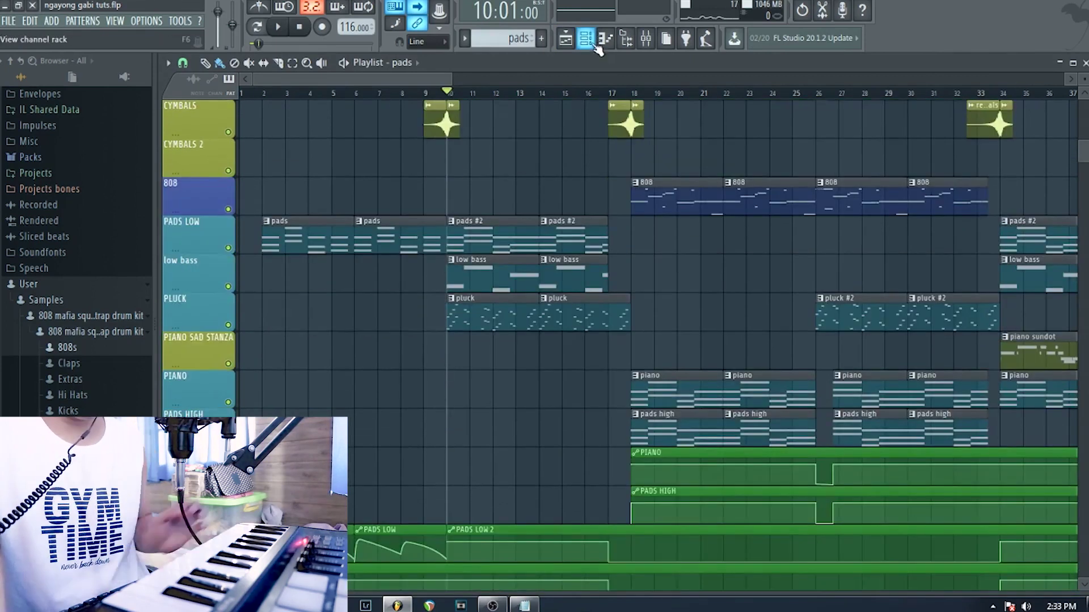
pyautogui.press('space')
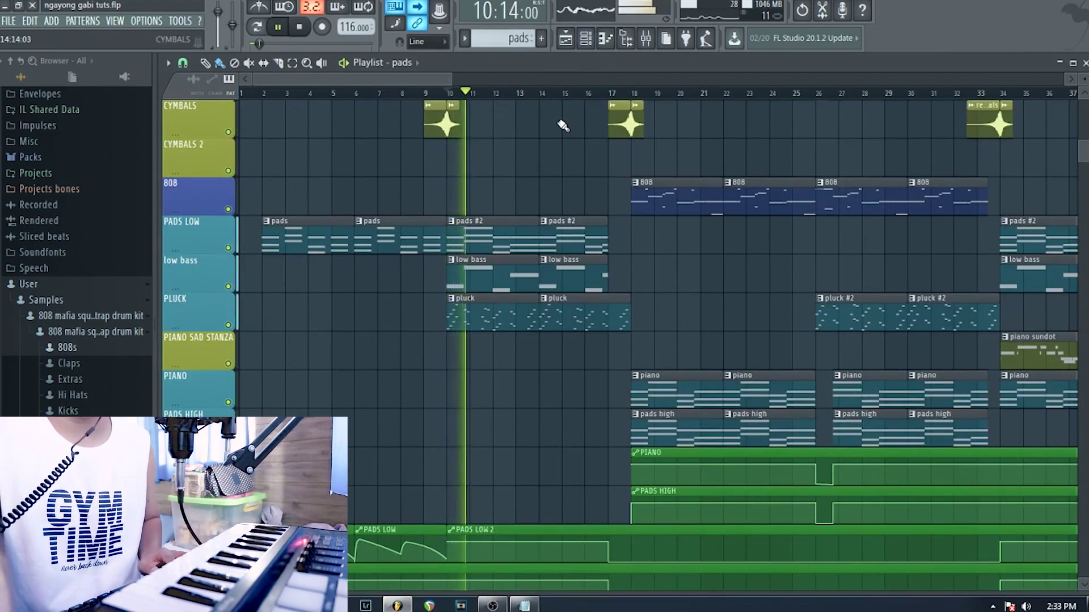
pyautogui.scroll(6, 563, 127)
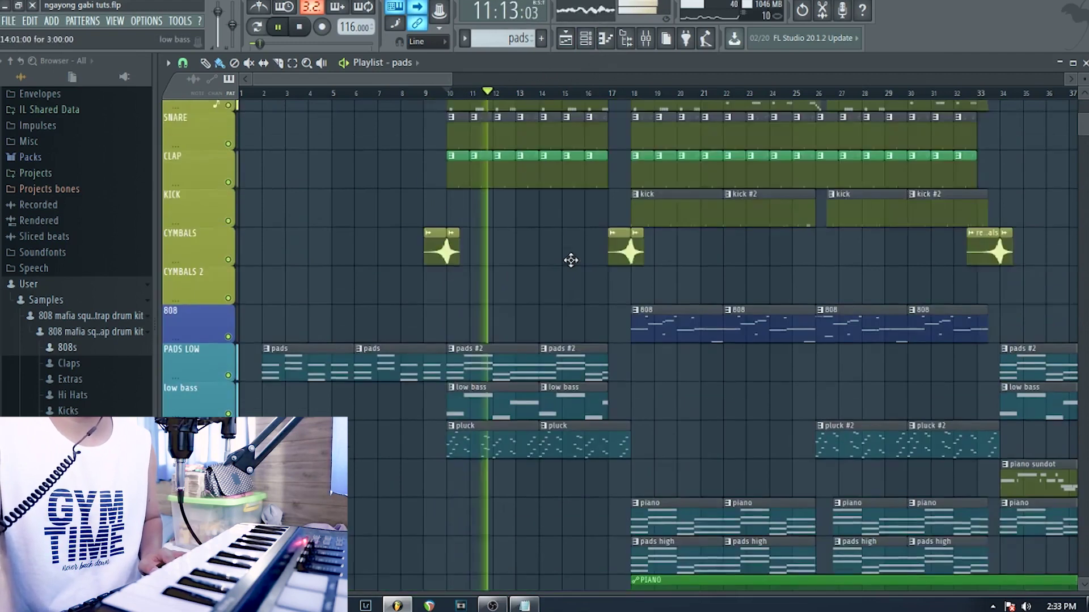
pyautogui.press('space')
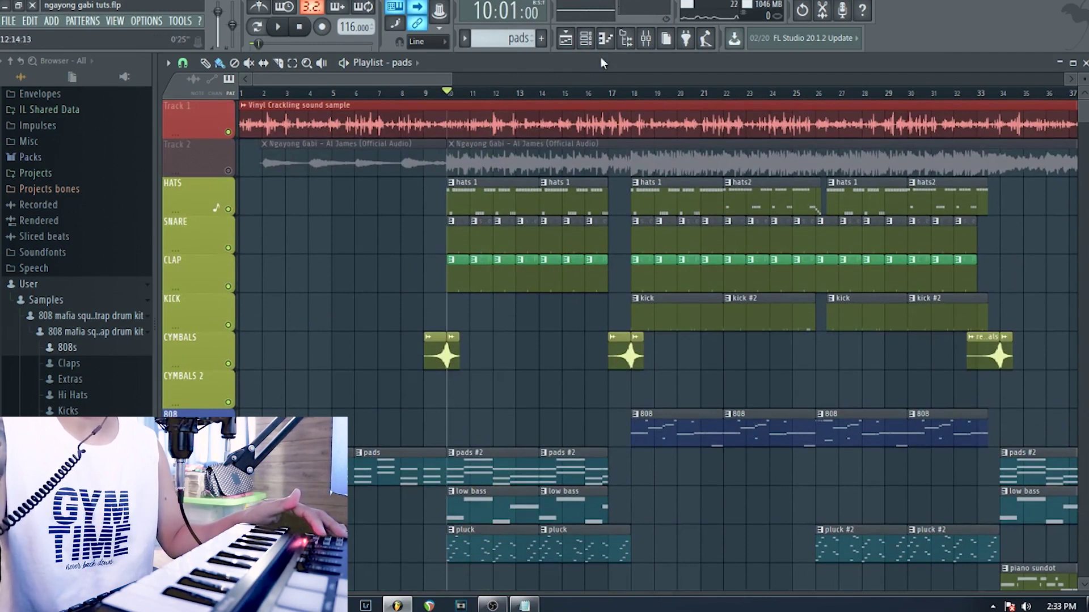
# - Hide the file browser and leave only the drum tracks from HATS to CYMBALS 2 unmuted in the playlist
pyautogui.click(626, 38)
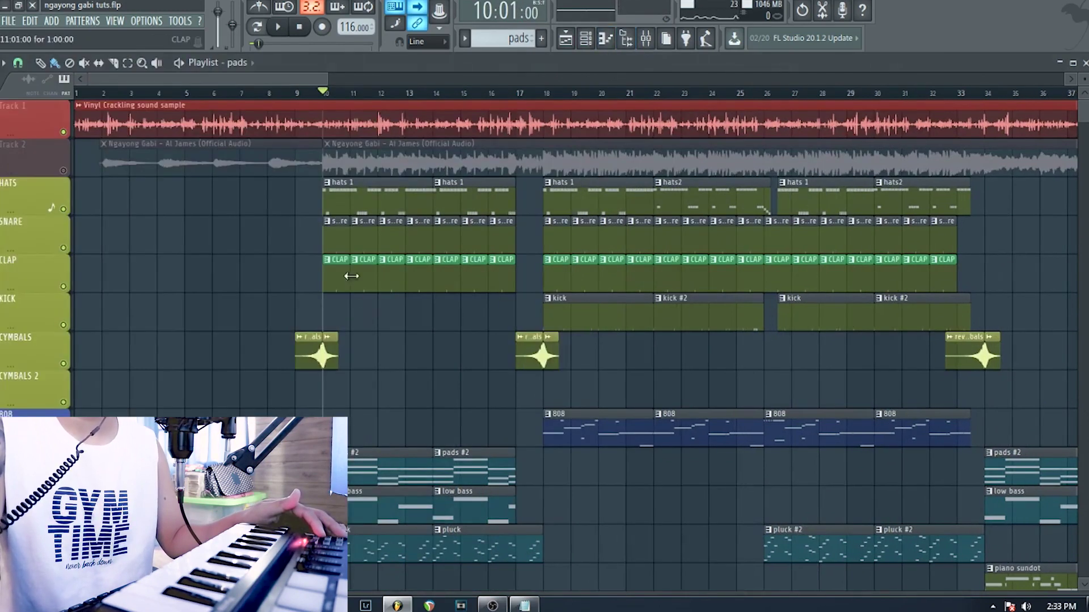
pyautogui.rightClick(63, 402)
pyautogui.click(63, 364)
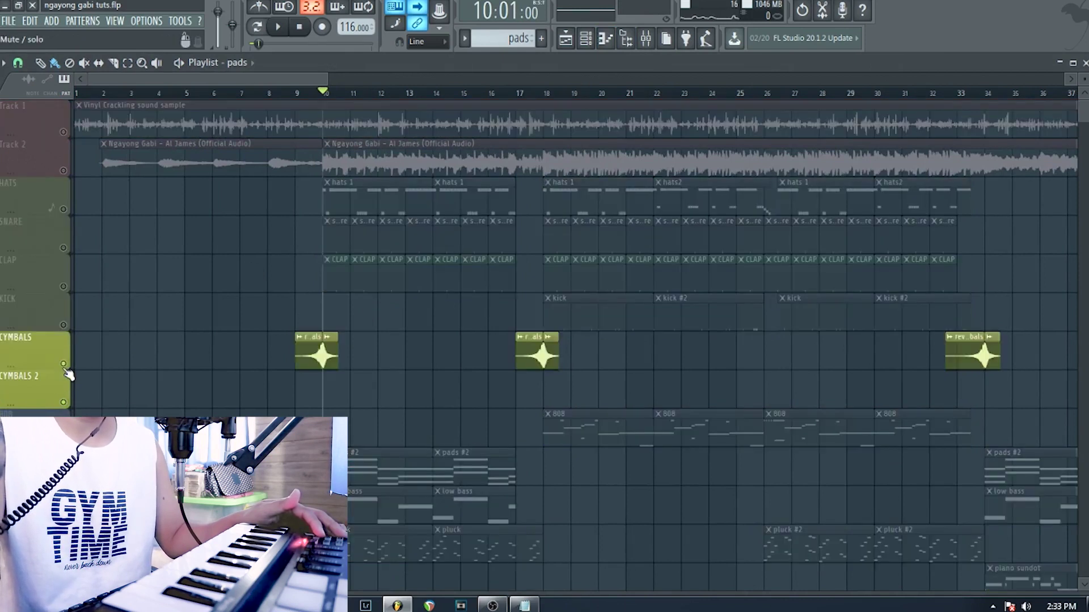
pyautogui.click(63, 325)
pyautogui.click(63, 286)
pyautogui.click(63, 247)
pyautogui.click(63, 209)
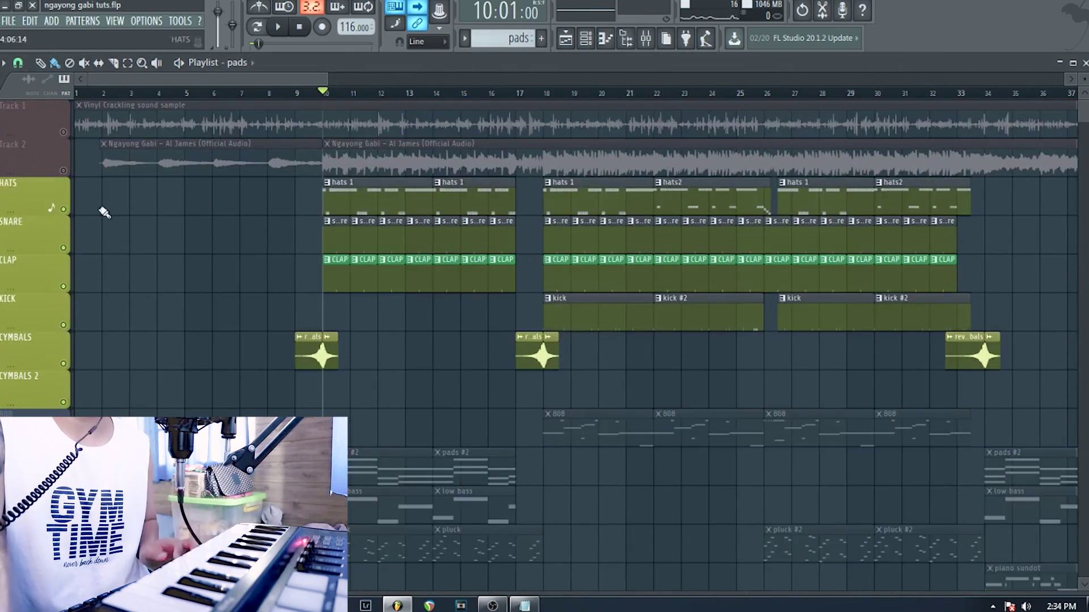
# - Play the isolated drum tracks from bar 9 and stop playback
pyautogui.click(296, 93)
pyautogui.press('space')
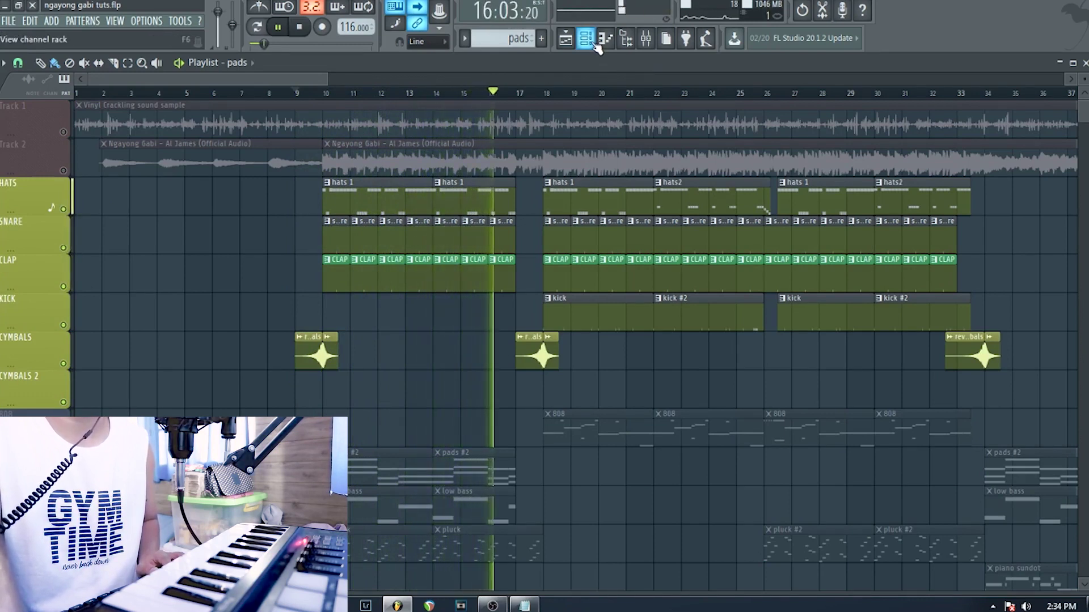
pyautogui.press('space')
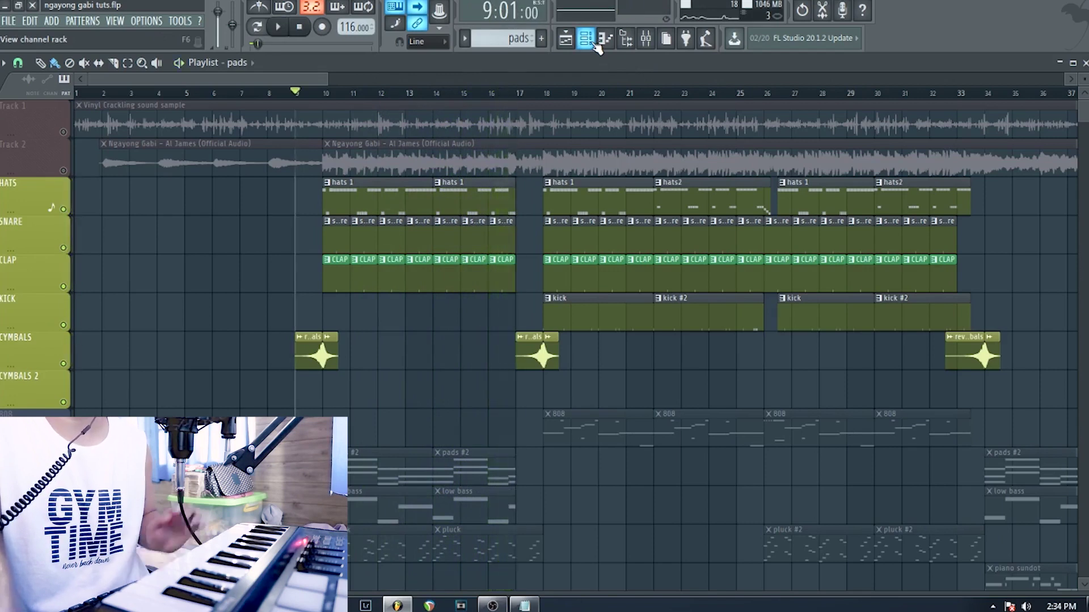
# - Select the hats 1 pattern in the channel rack and examine its HAT notes from bar 1 in the piano roll
pyautogui.click(594, 43)
pyautogui.scroll(3, 515, 44)
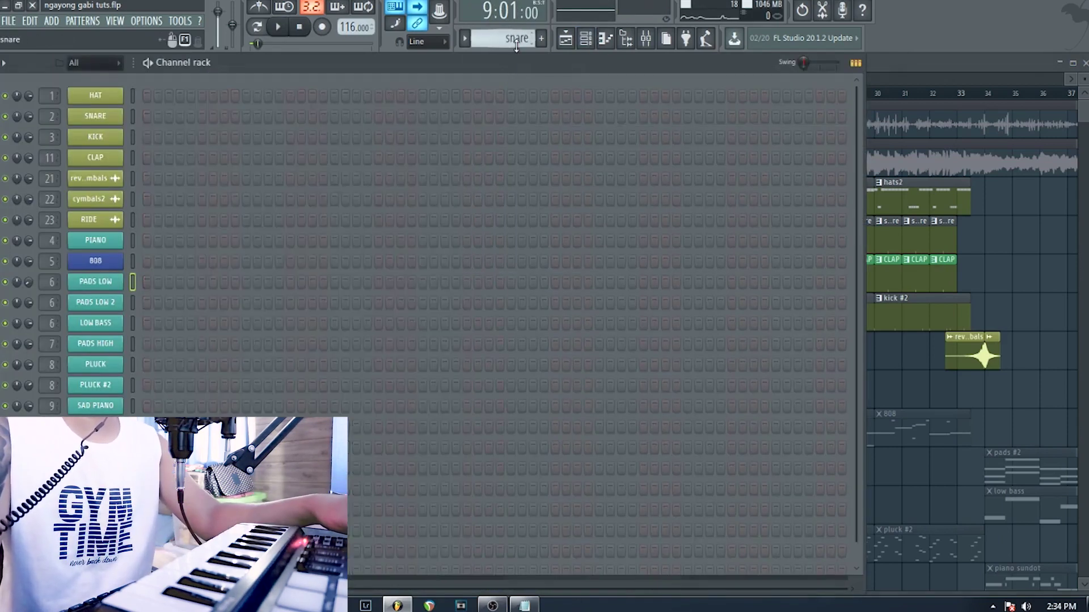
pyautogui.scroll(1, 516, 37)
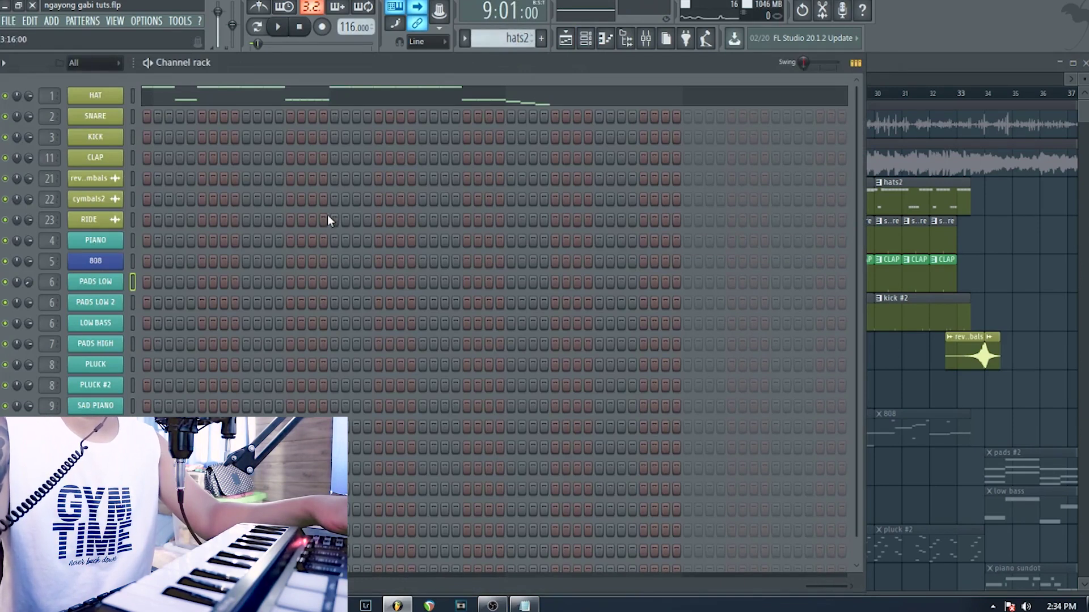
pyautogui.scroll(1, 497, 38)
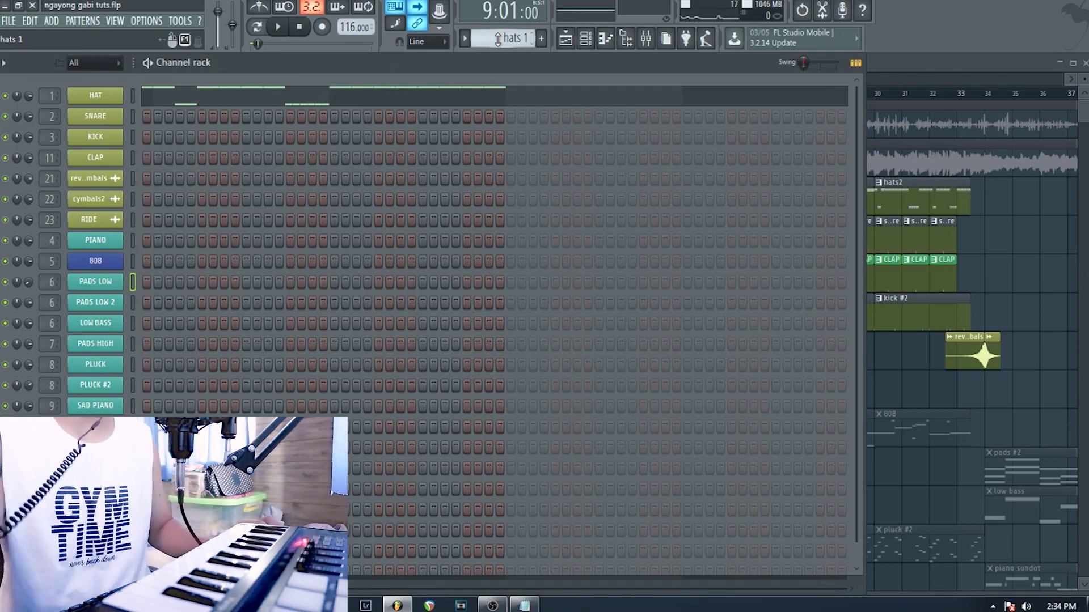
pyautogui.click(309, 104)
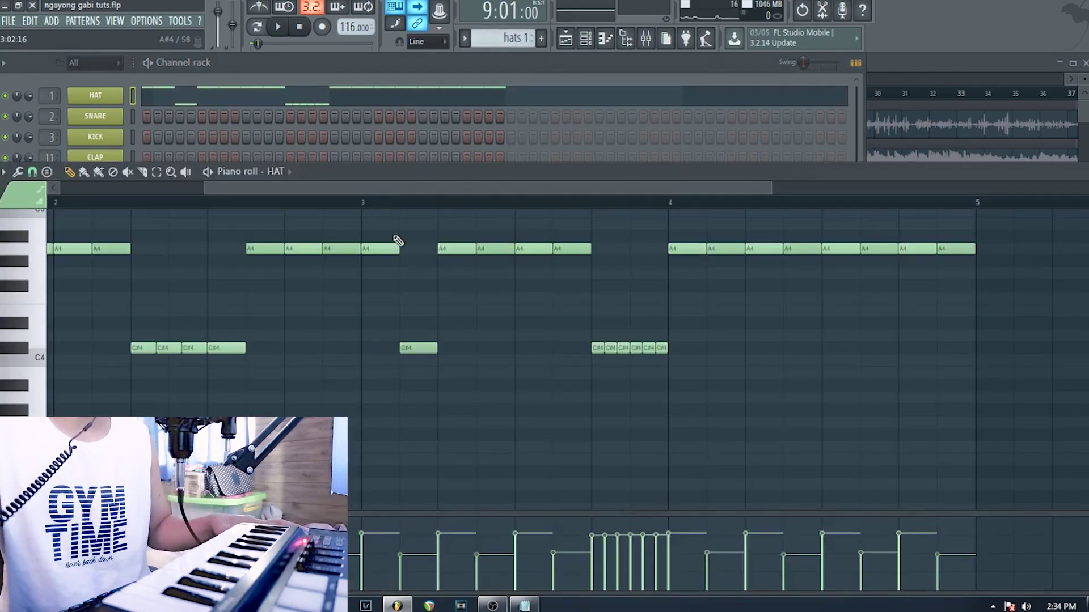
pyautogui.moveTo(264, 193); pyautogui.dragTo(119, 192)
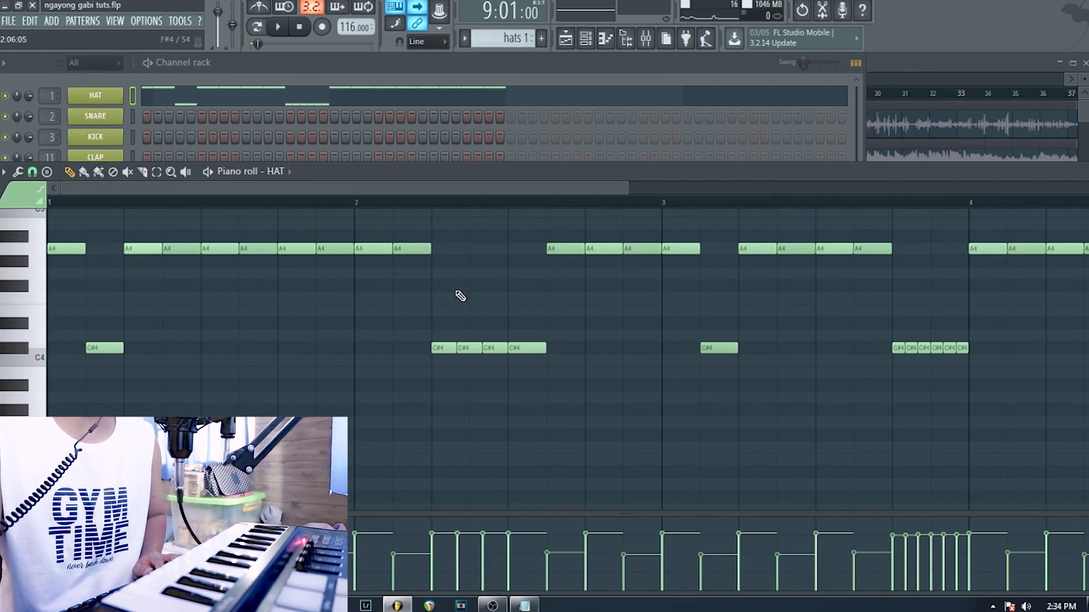
# - Return to the channel rack, set playback to pattern mode and play the hats 1 pattern
pyautogui.click(399, 68)
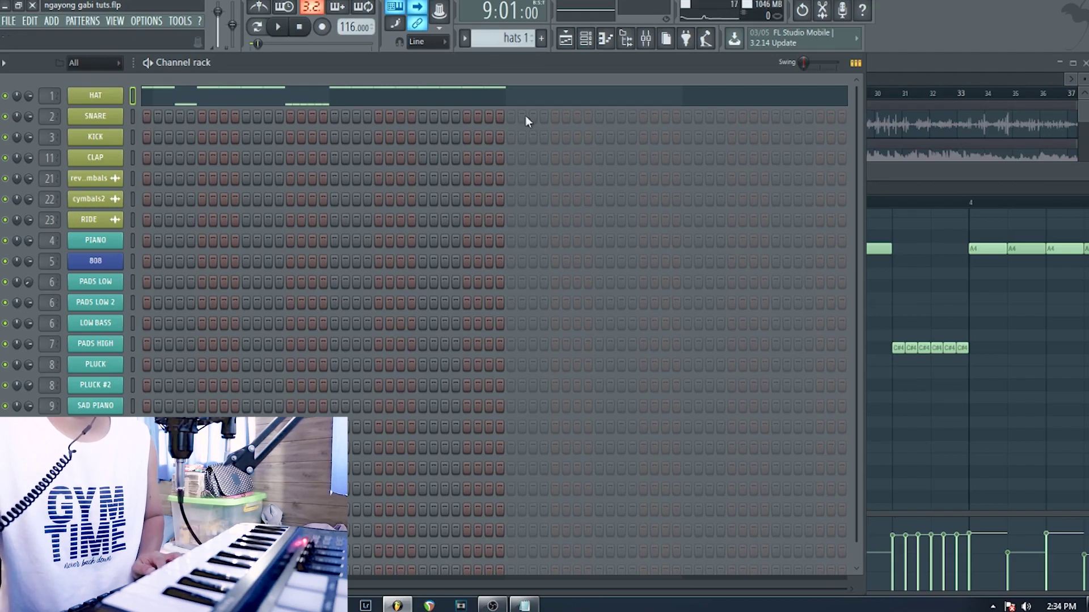
pyautogui.click(258, 37)
pyautogui.press('space')
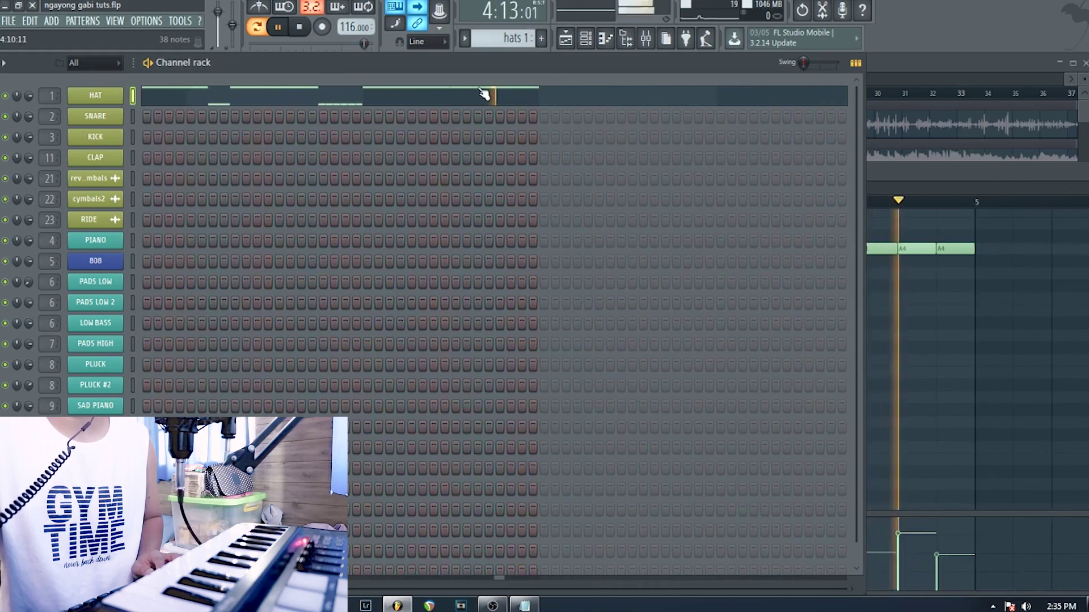
pyautogui.press('space')
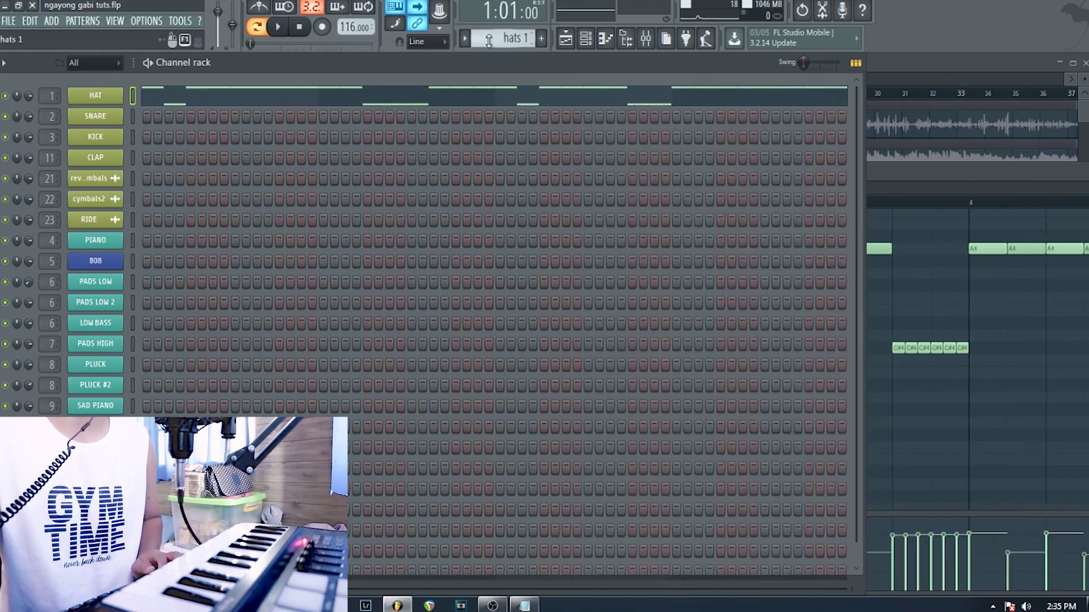
# - Select the snare pattern, play it in pattern mode, stop playback and select the KICK channel
pyautogui.scroll(-1, 488, 39)
pyautogui.click(278, 26)
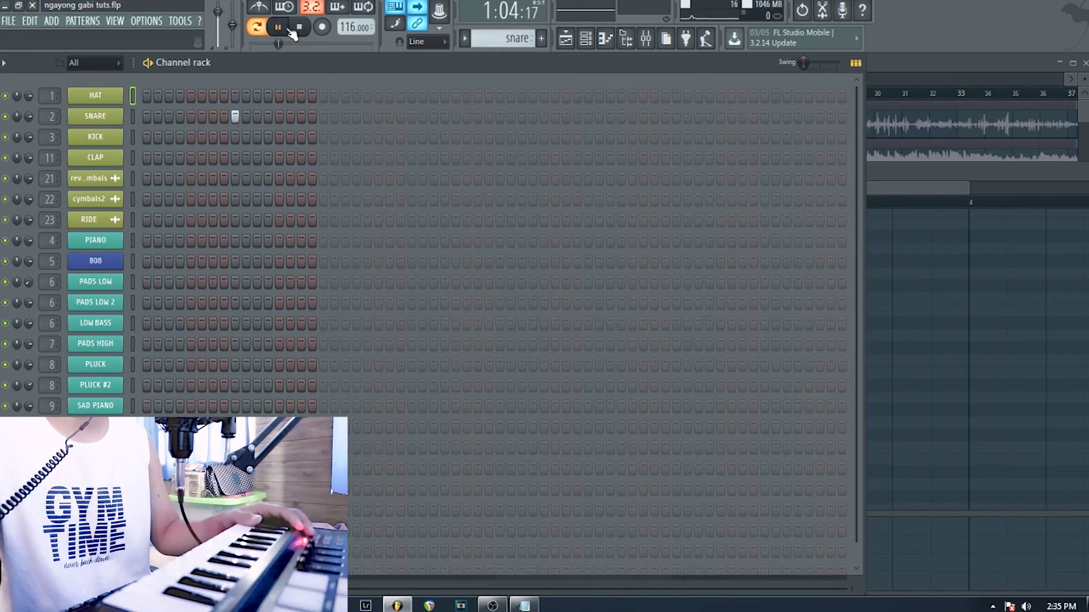
pyautogui.click(300, 33)
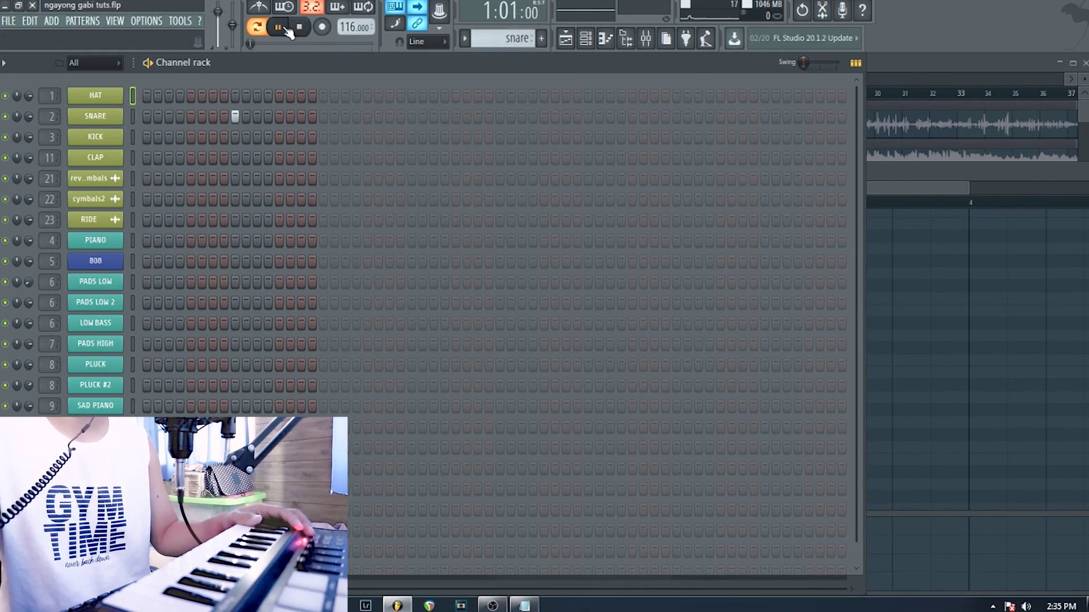
pyautogui.click(299, 28)
pyautogui.click(134, 138)
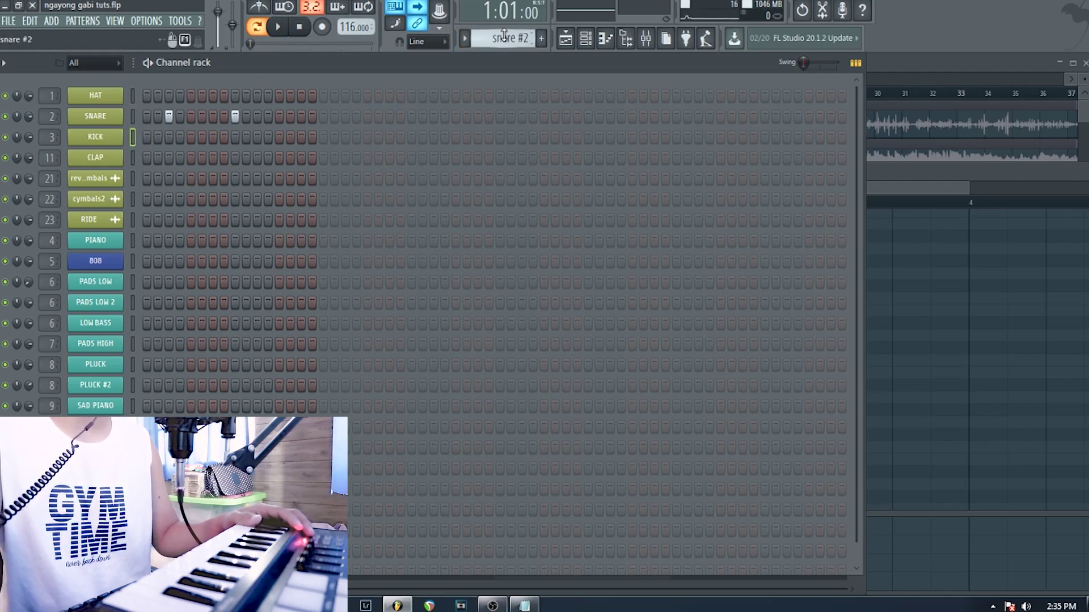
# - Play the kick pattern and then the kick #2 pattern in pattern mode, stopping playback after each
pyautogui.scroll(1, 504, 36)
pyautogui.click(280, 27)
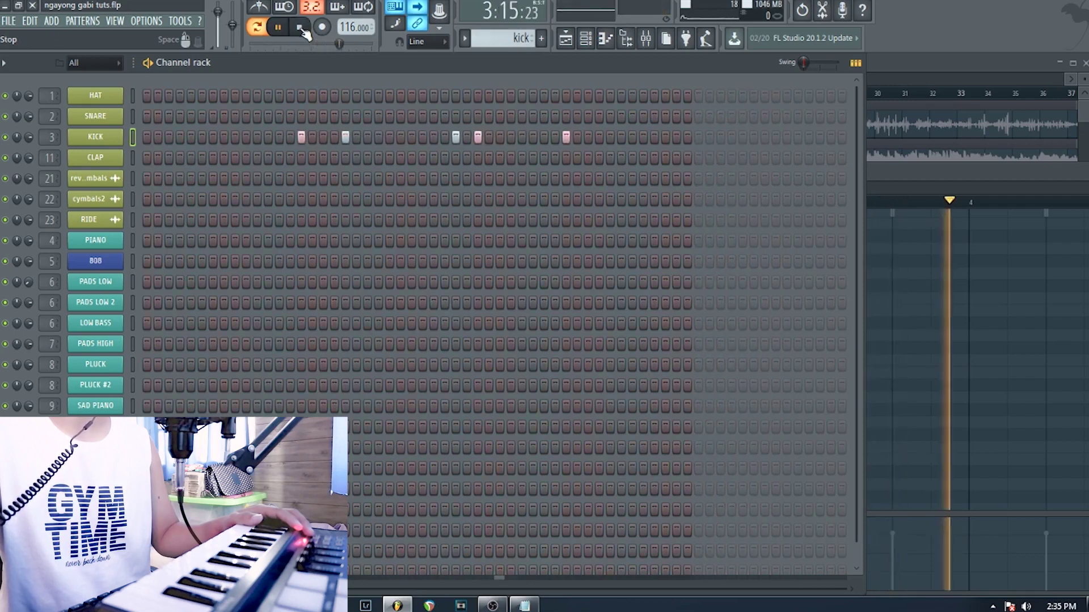
pyautogui.click(300, 27)
pyautogui.scroll(-1, 503, 38)
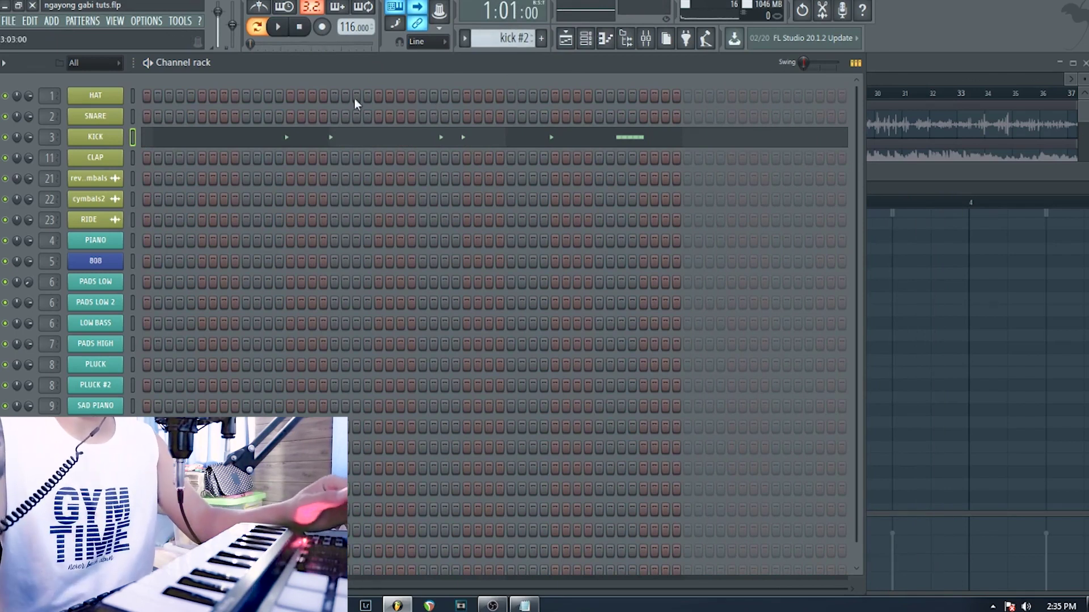
pyautogui.click(279, 29)
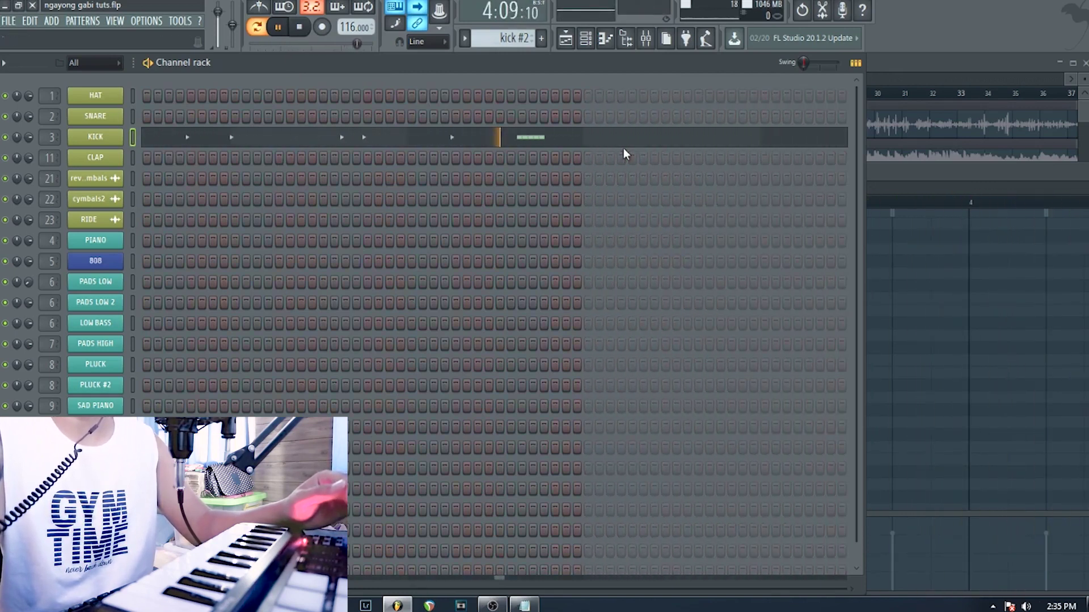
pyautogui.click(301, 28)
# - Select the piano pattern, examine the PIANO channel's Nexus preset and minimize the plugin window
pyautogui.scroll(-1, 497, 38)
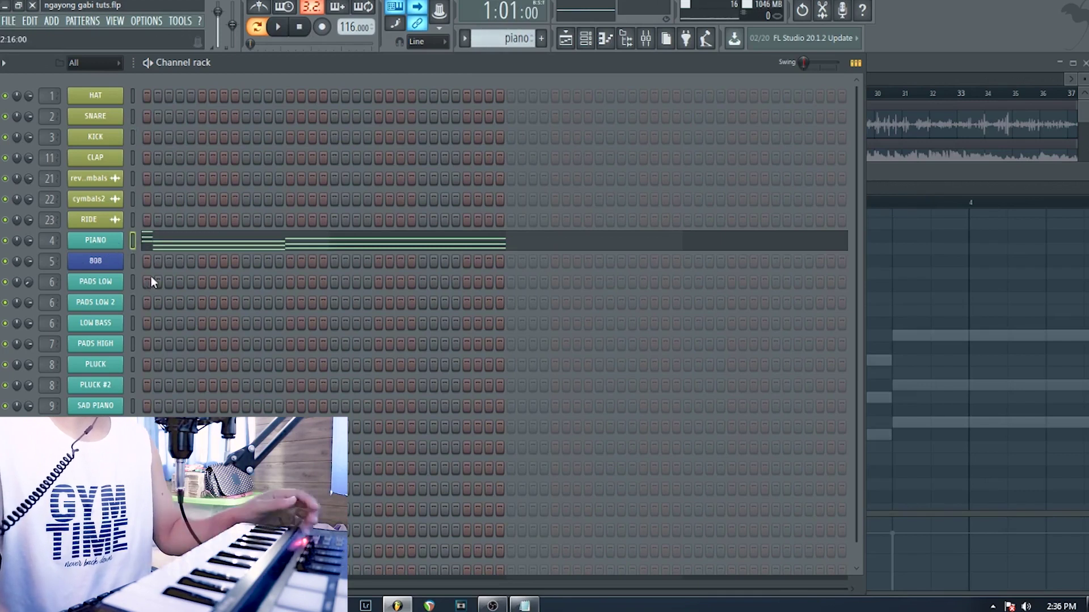
pyautogui.click(104, 243)
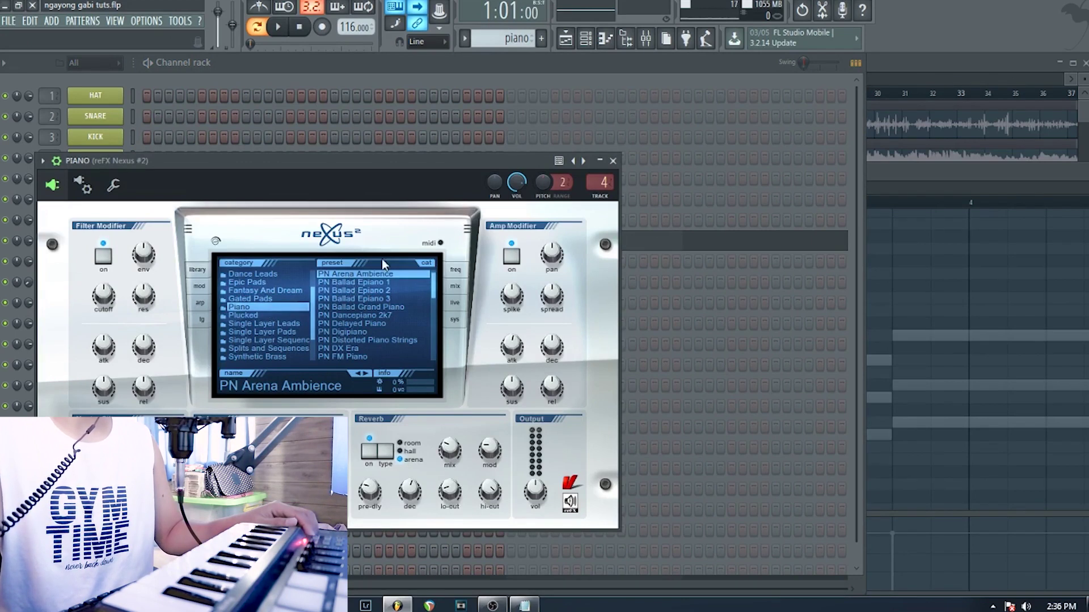
pyautogui.click(599, 161)
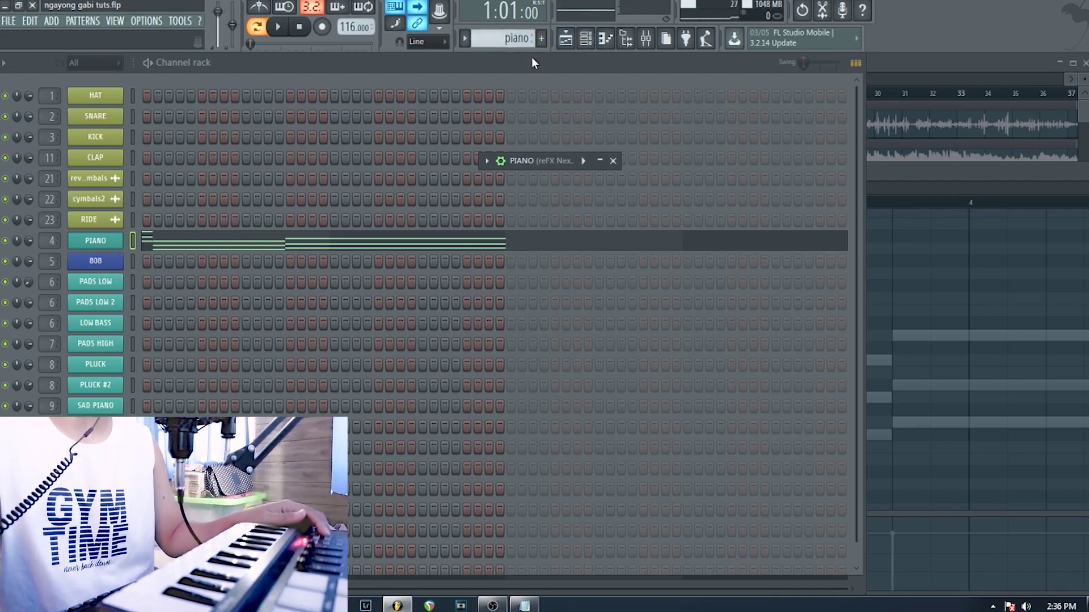
# - Select the 808 pattern, show its notes in the piano roll, play them through bar 4 and stop playback
pyautogui.scroll(-1, 508, 38)
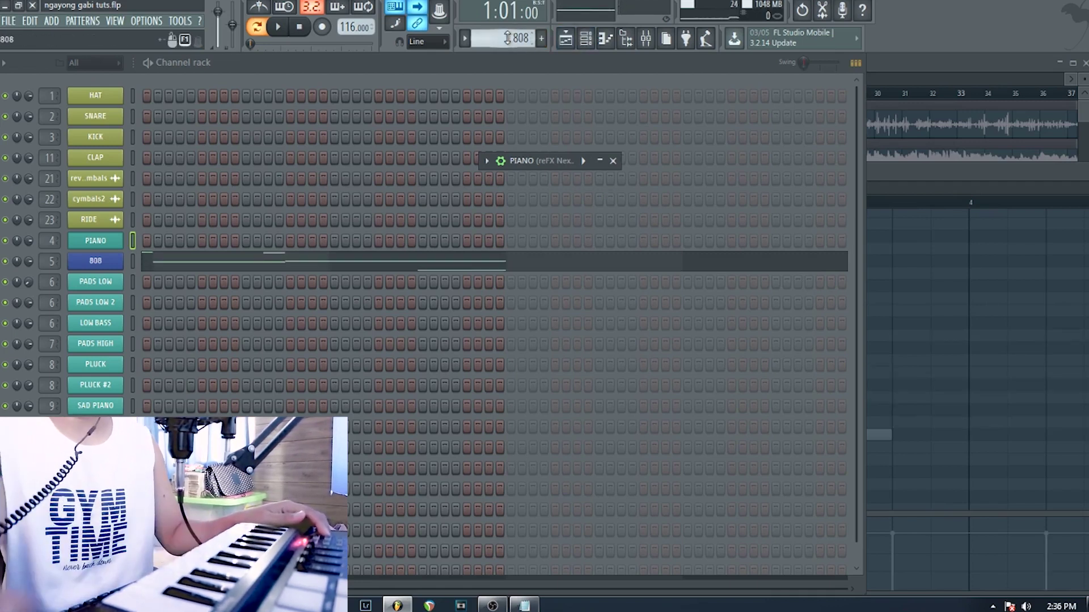
pyautogui.click(135, 260)
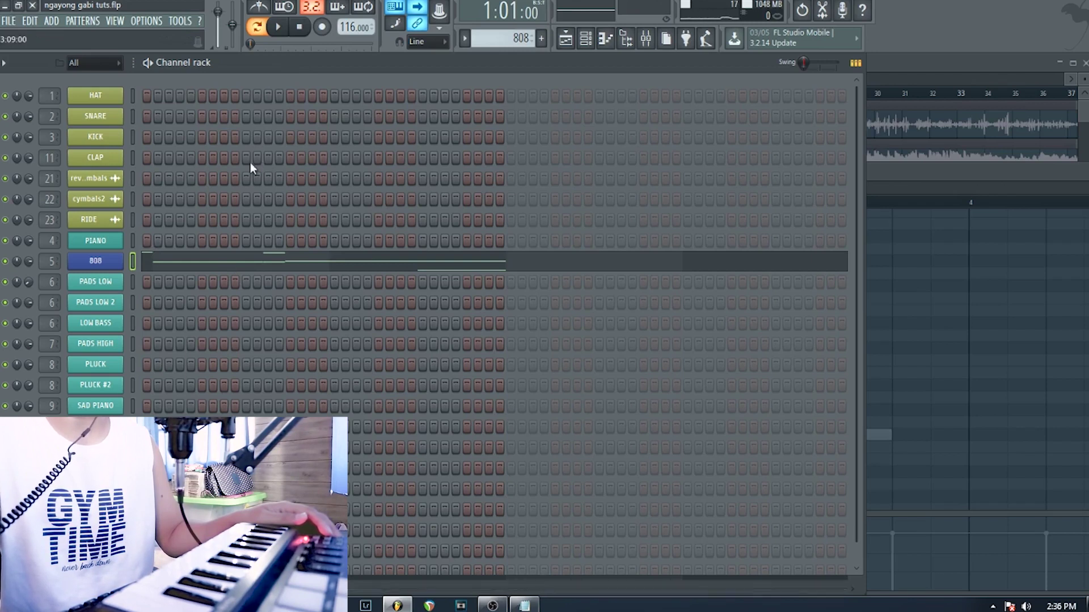
pyautogui.click(278, 263)
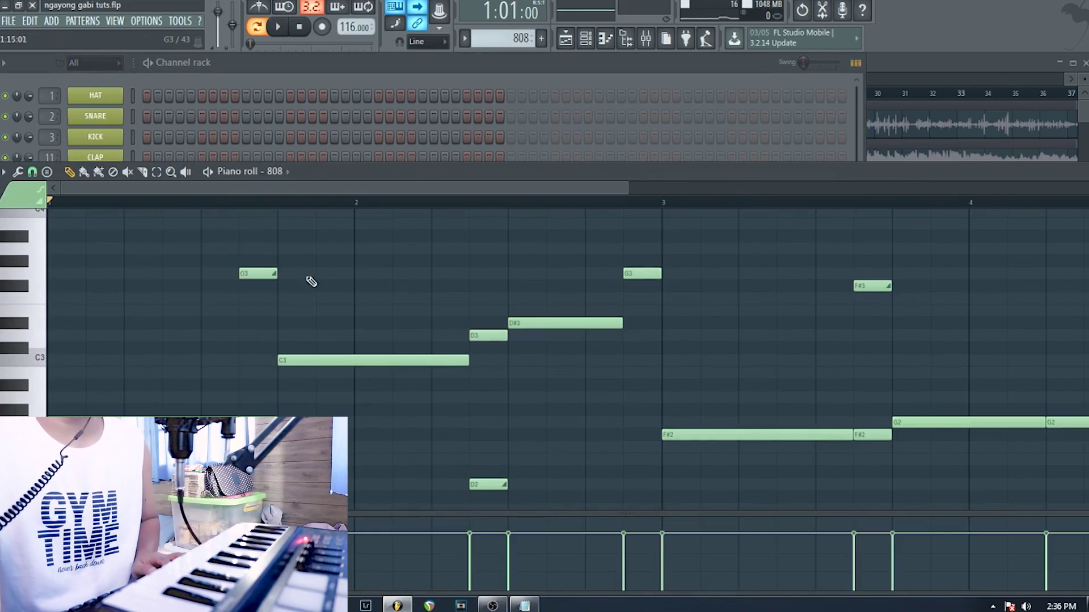
pyautogui.press('space')
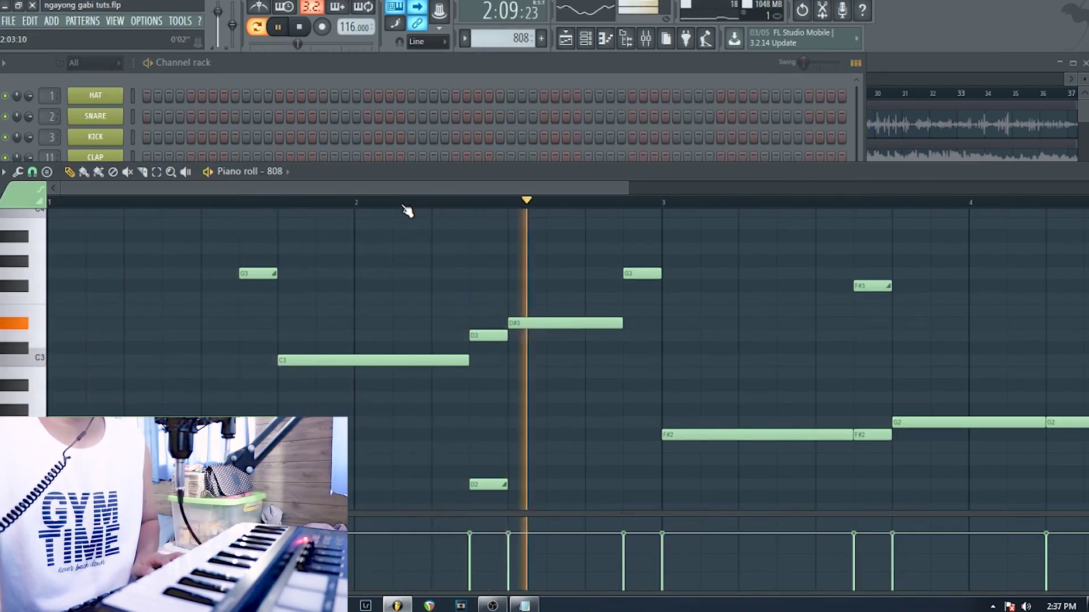
pyautogui.moveTo(441, 192); pyautogui.dragTo(682, 188)
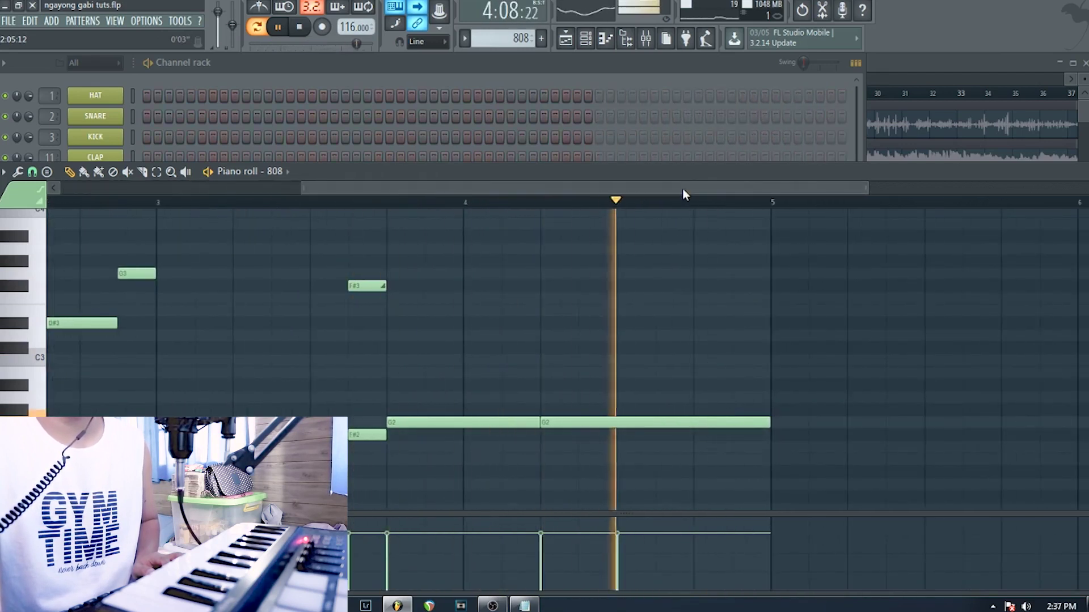
pyautogui.press('space')
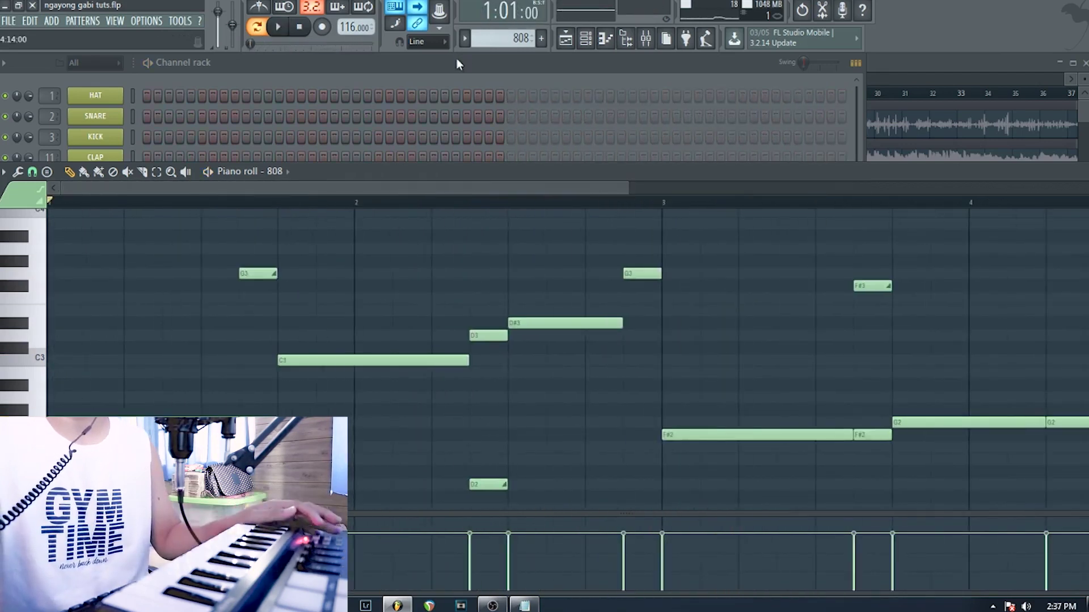
# - Return to the channel rack, select the pads pattern and play its PADS LOW chords in the piano roll, then stop
pyautogui.click(457, 59)
pyautogui.scroll(1, 512, 32)
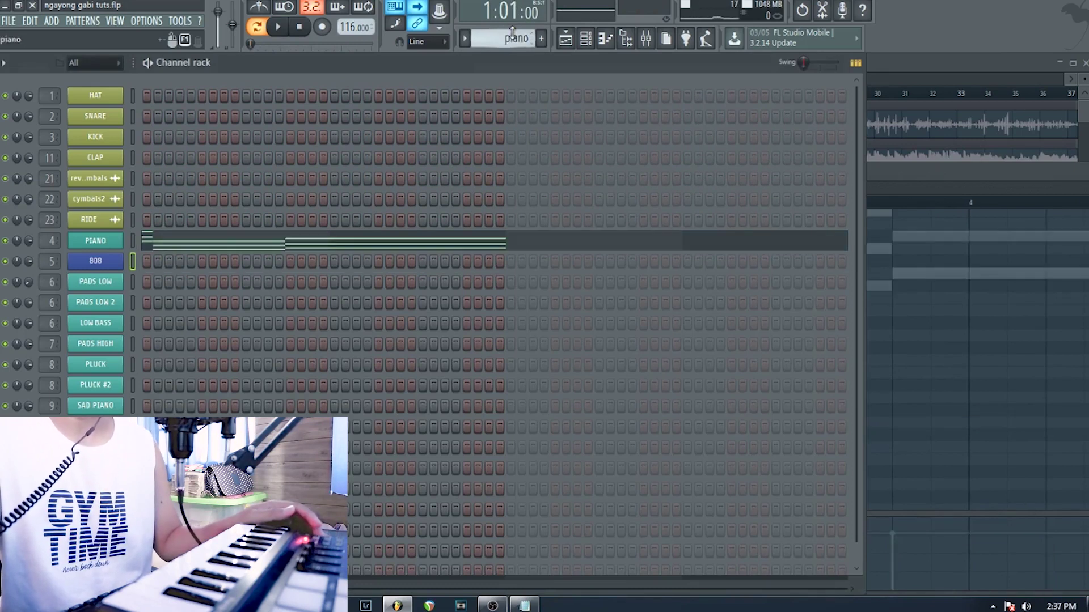
pyautogui.scroll(-1, 512, 33)
pyautogui.scroll(-1, 512, 32)
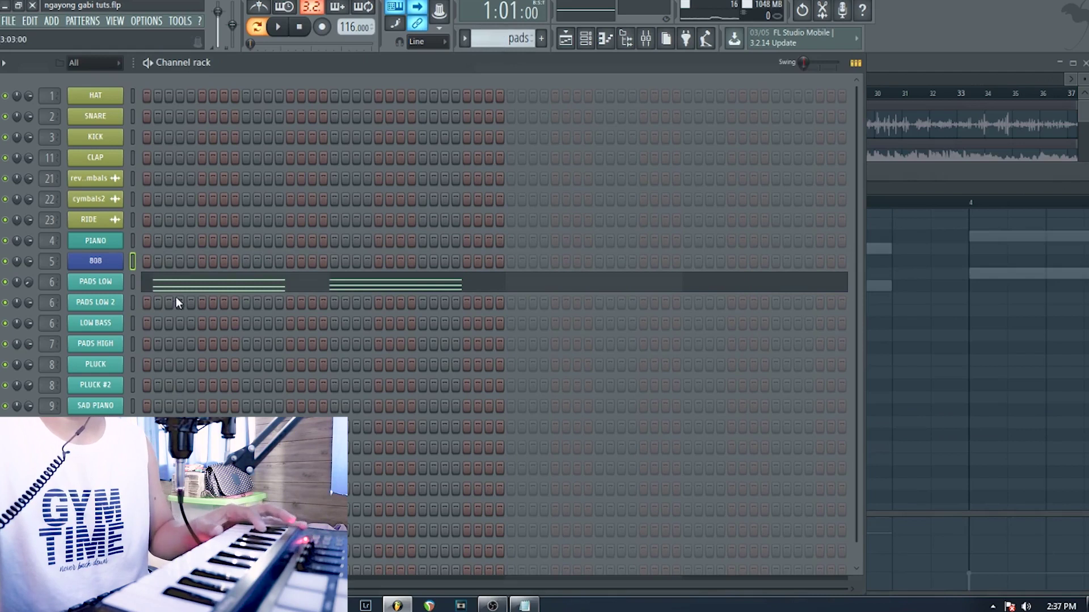
pyautogui.click(211, 288)
pyautogui.scroll(3, 253, 277)
pyautogui.press('space')
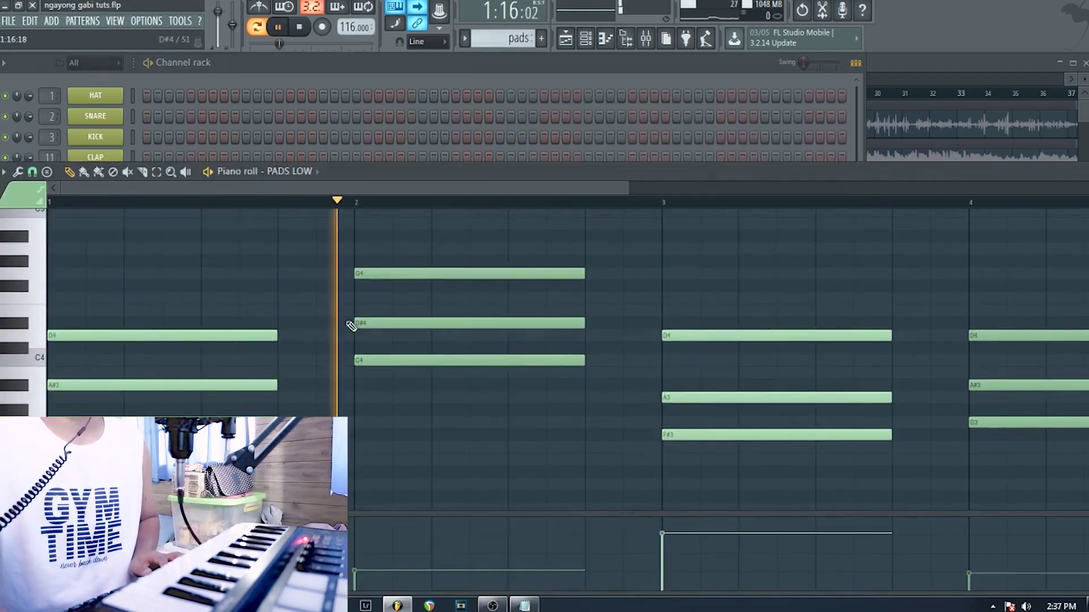
pyautogui.press('space')
# - Close the piano roll, select the pads #2 pattern, play its PADS LOW 2 chords and stop playback
pyautogui.press('F7')
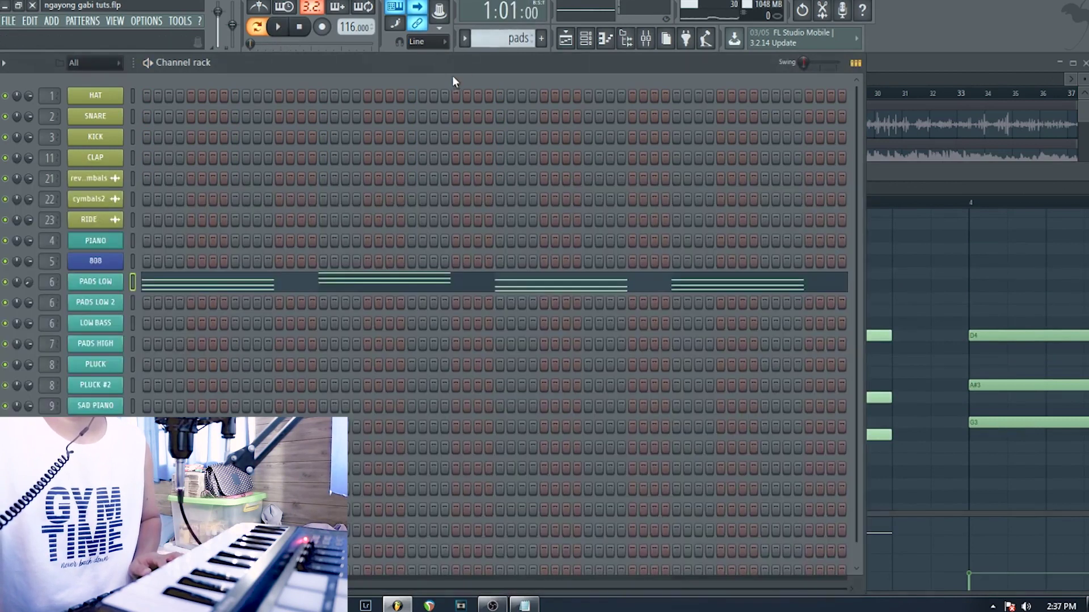
pyautogui.scroll(-1, 488, 37)
pyautogui.press('space')
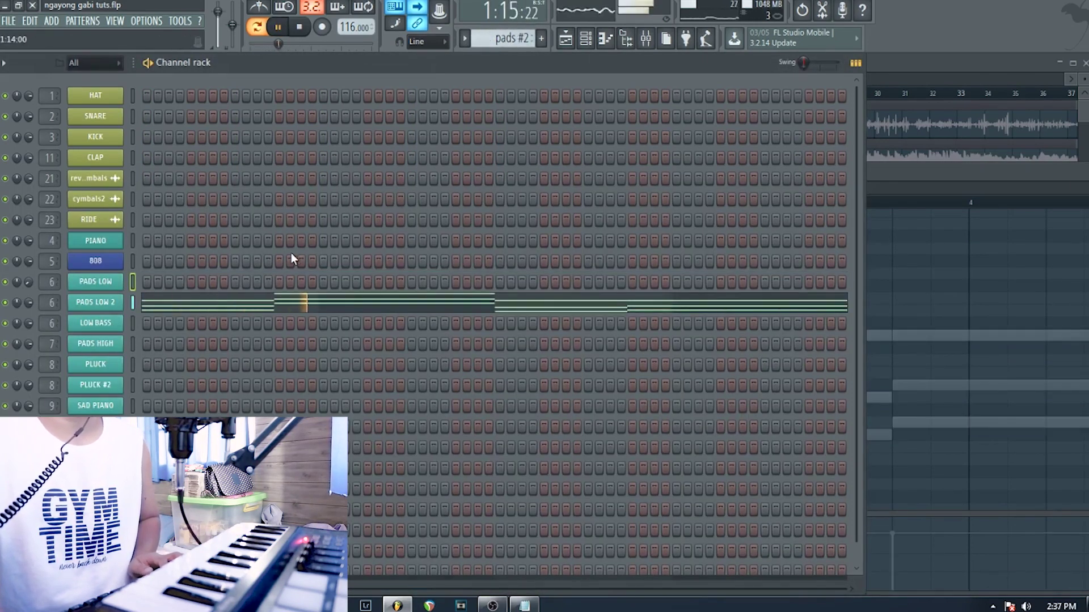
pyautogui.press('space')
# - Select the pads high pattern, show the PADS HIGH chords in the piano roll, play them and stop playback
pyautogui.scroll(-1, 495, 39)
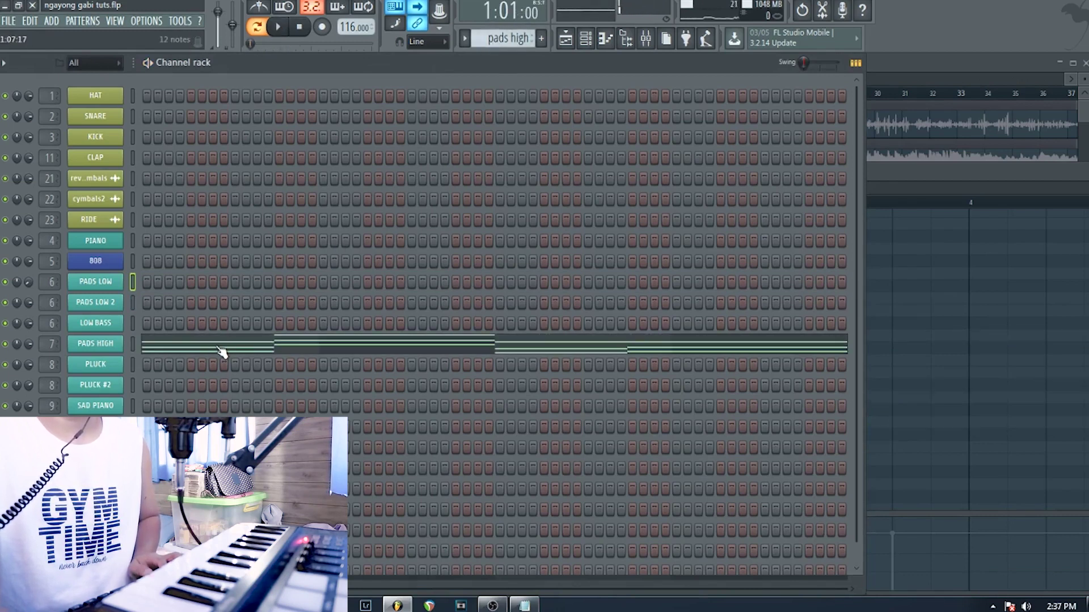
pyautogui.click(249, 356)
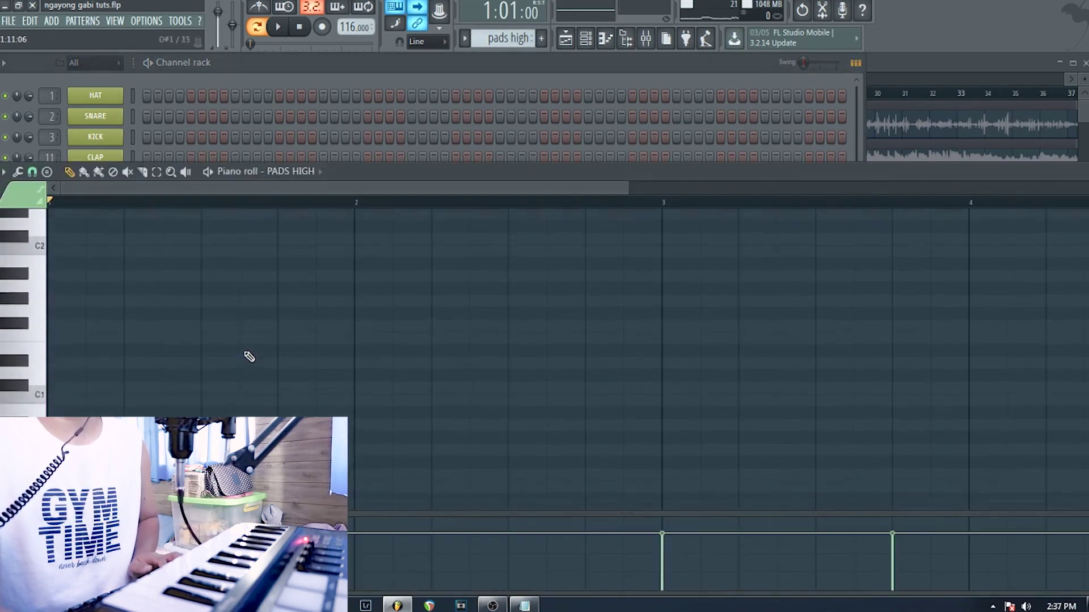
pyautogui.press('space')
pyautogui.scroll(-5, 248, 346)
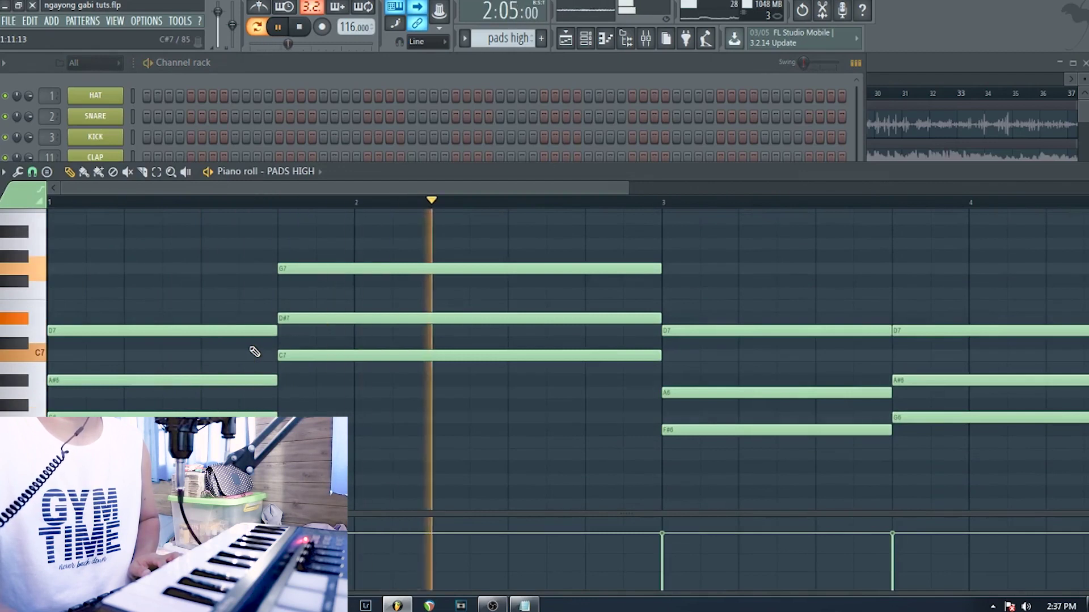
pyautogui.press('space')
# - Return to the channel rack, select the pluck pattern and PLUCK channel, play the pattern and stop playback
pyautogui.click(478, 60)
pyautogui.scroll(-1, 486, 40)
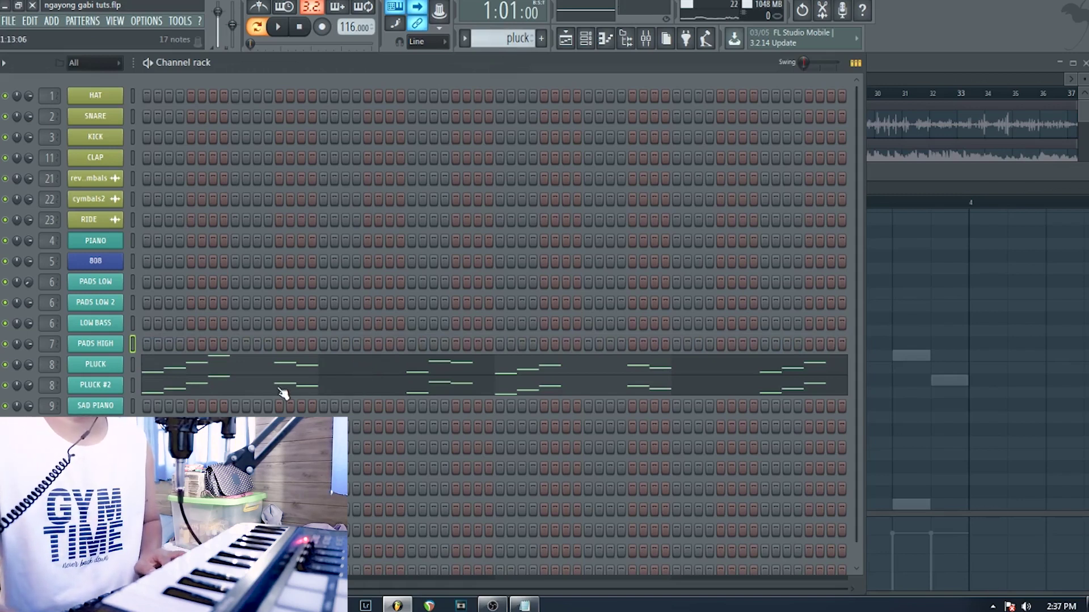
pyautogui.click(138, 366)
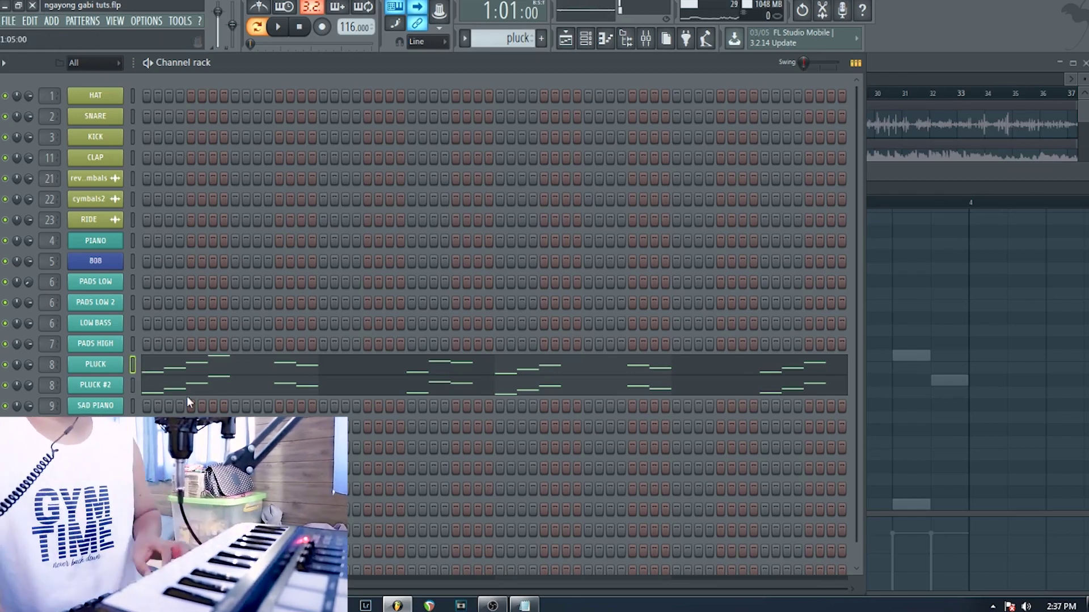
pyautogui.press('space')
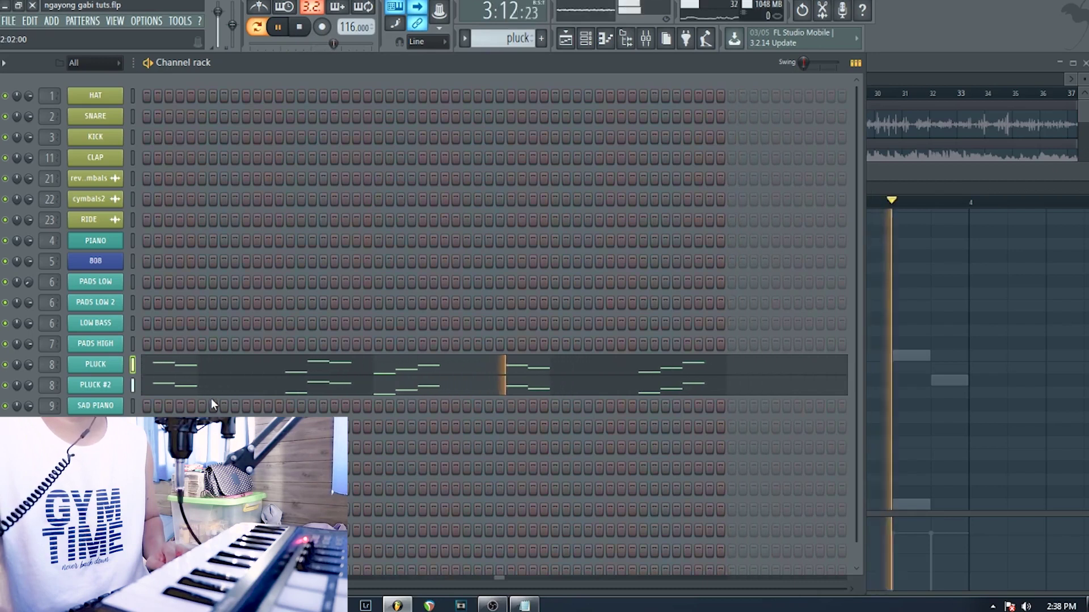
pyautogui.press('space')
# - Play the piano sundot pattern with the SAD PIANO channel selected, stop it, and view that channel's Nexus preset before closing the plugin
pyautogui.scroll(-1, 502, 36)
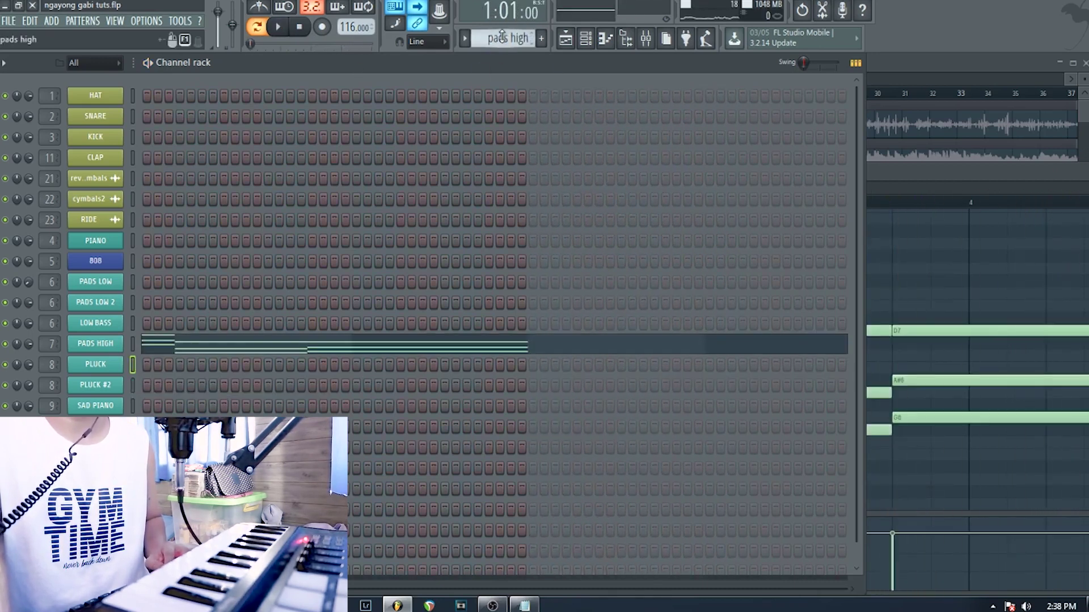
pyautogui.scroll(-1, 502, 37)
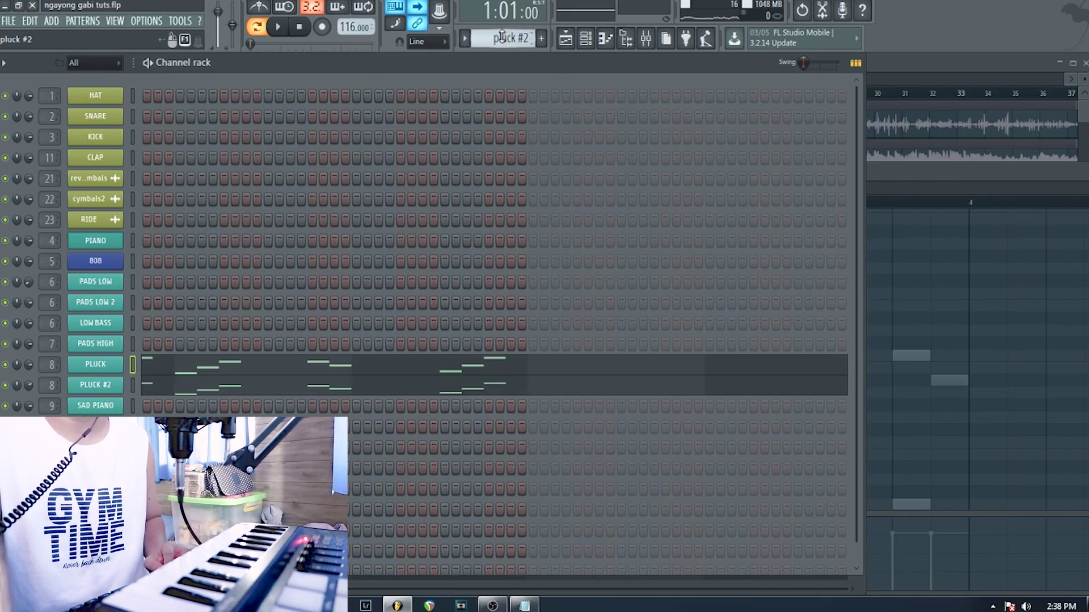
pyautogui.scroll(-1, 502, 37)
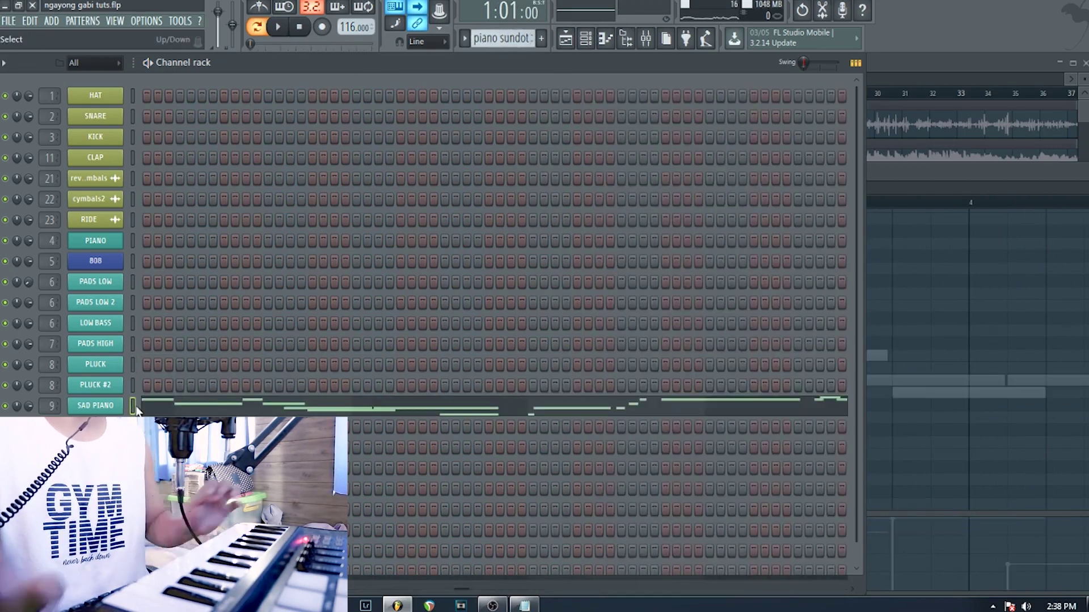
pyautogui.click(133, 406)
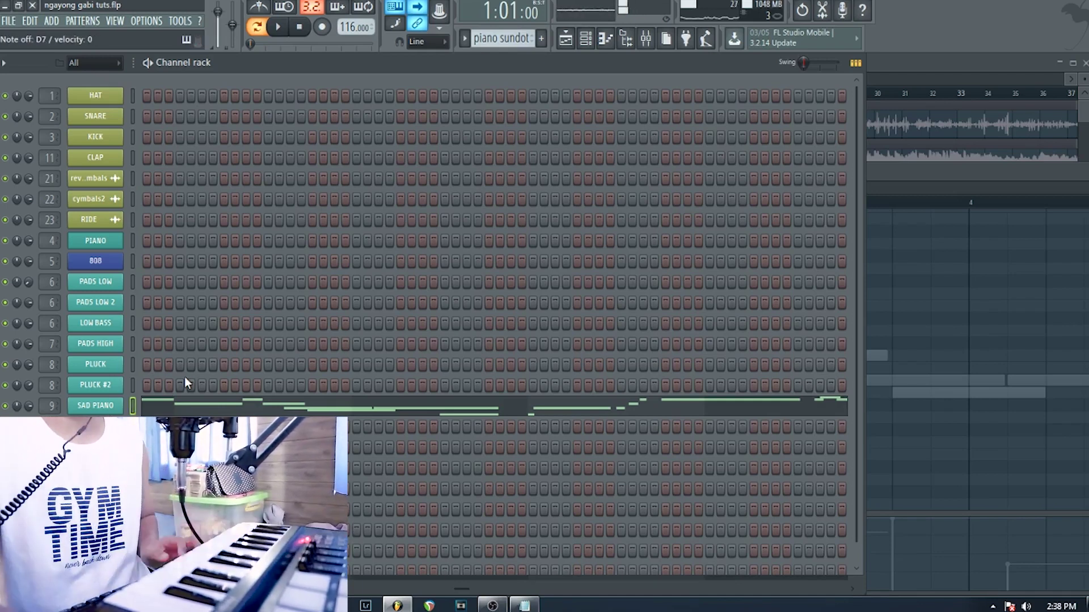
pyautogui.click(278, 26)
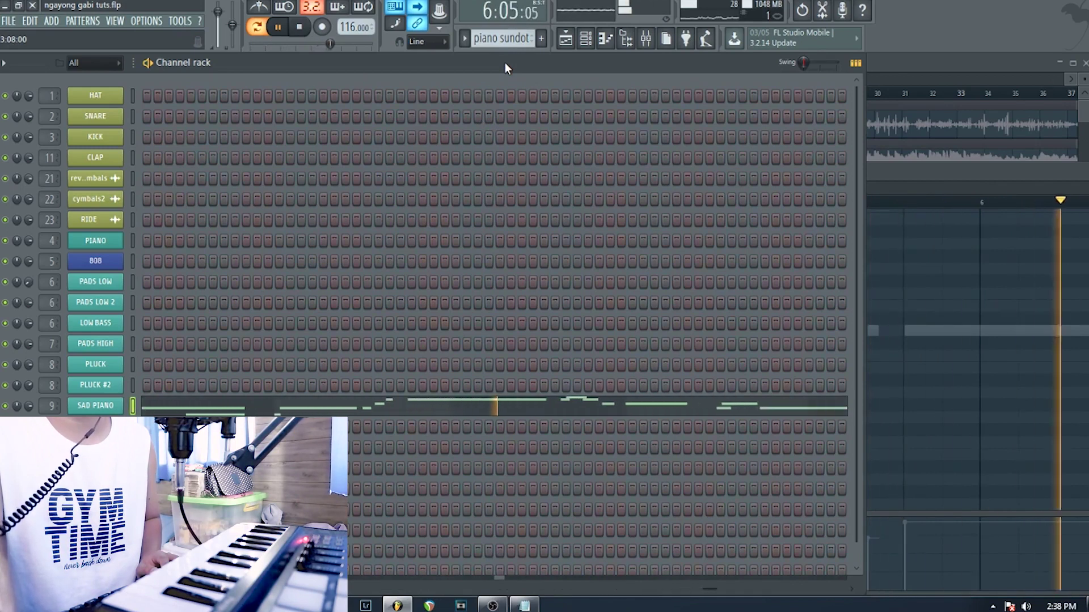
pyautogui.press('space')
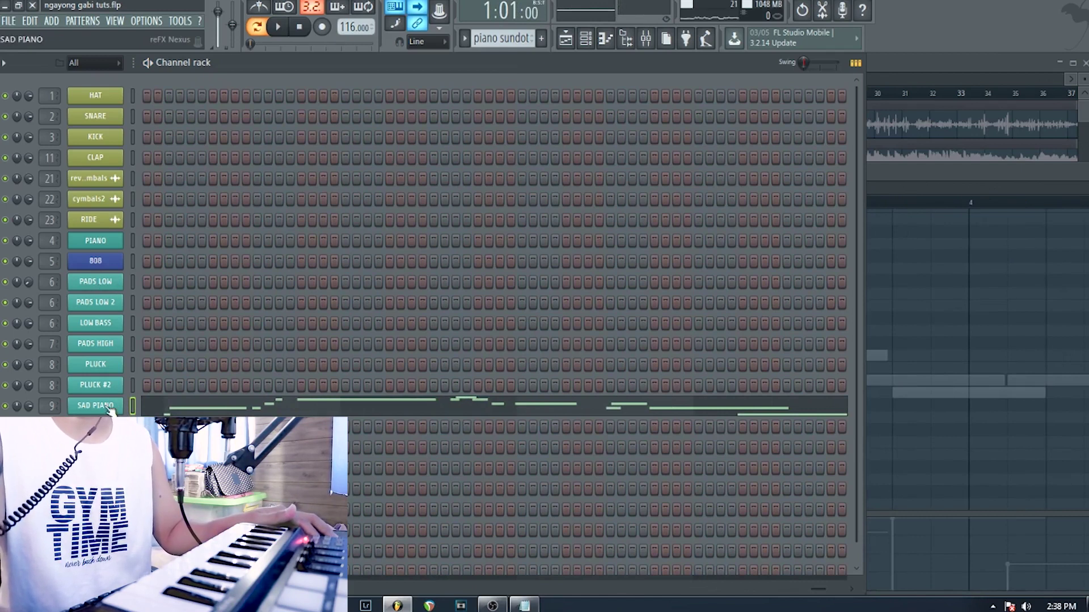
pyautogui.click(109, 407)
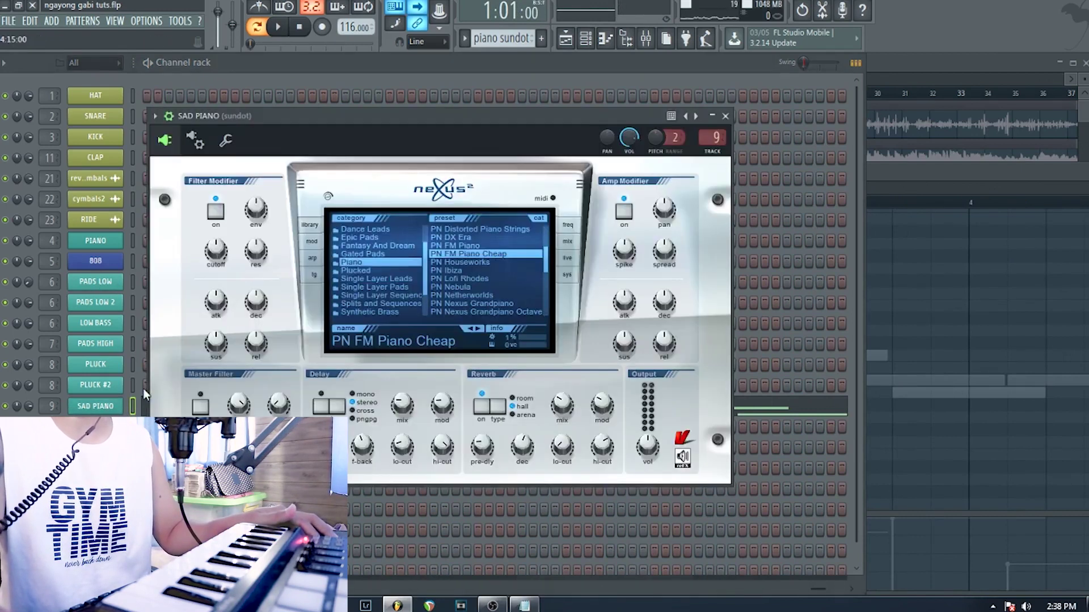
pyautogui.click(725, 116)
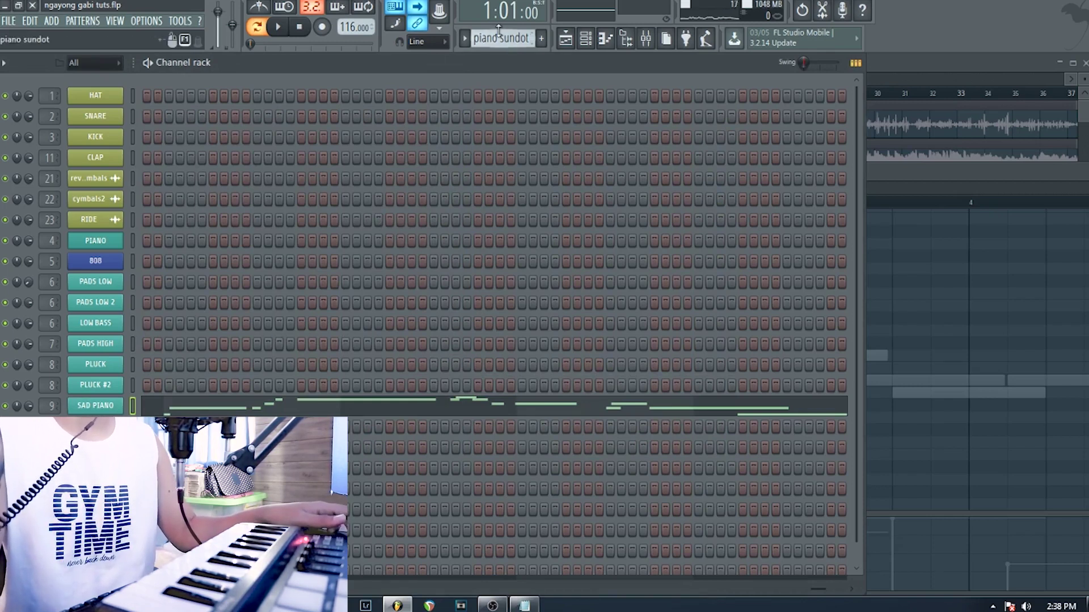
# - Go back to the pads high pattern, start its playback and stop it again
pyautogui.scroll(1, 509, 39)
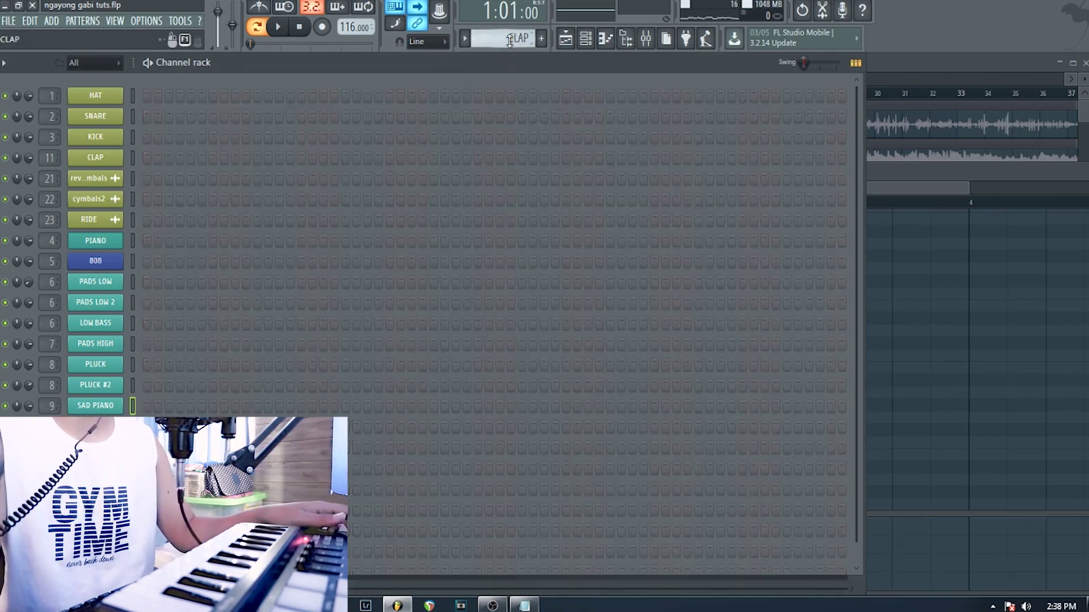
pyautogui.scroll(2, 509, 40)
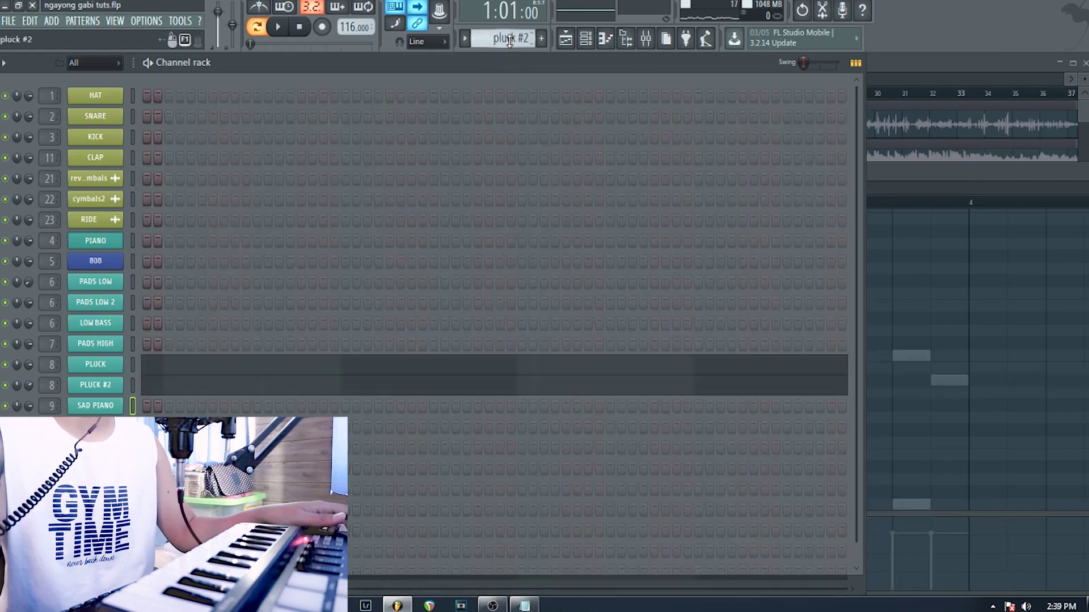
pyautogui.scroll(1, 509, 40)
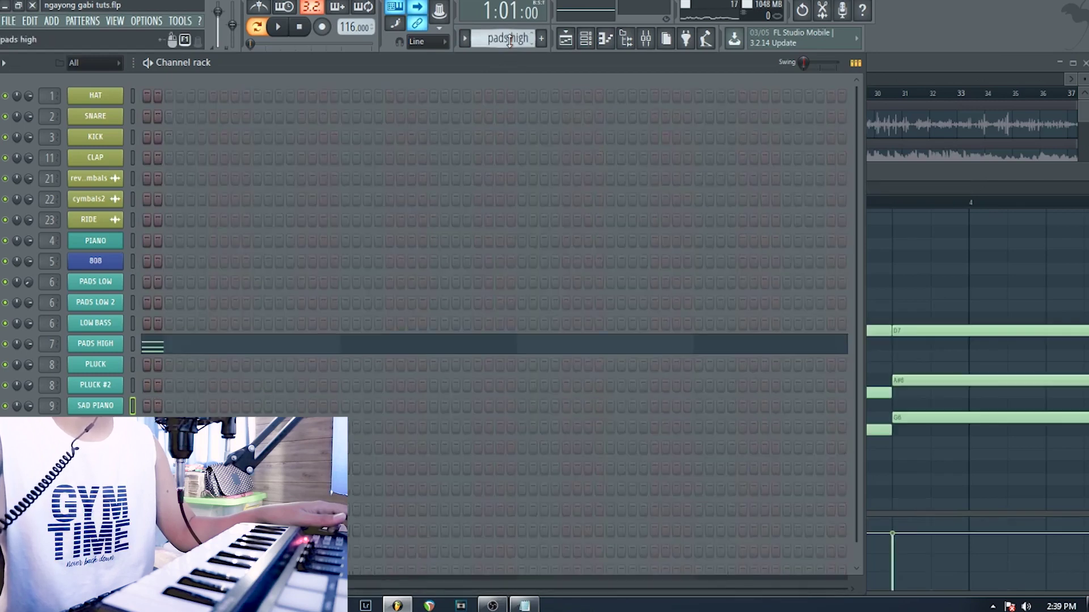
pyautogui.click(278, 27)
pyautogui.click(277, 26)
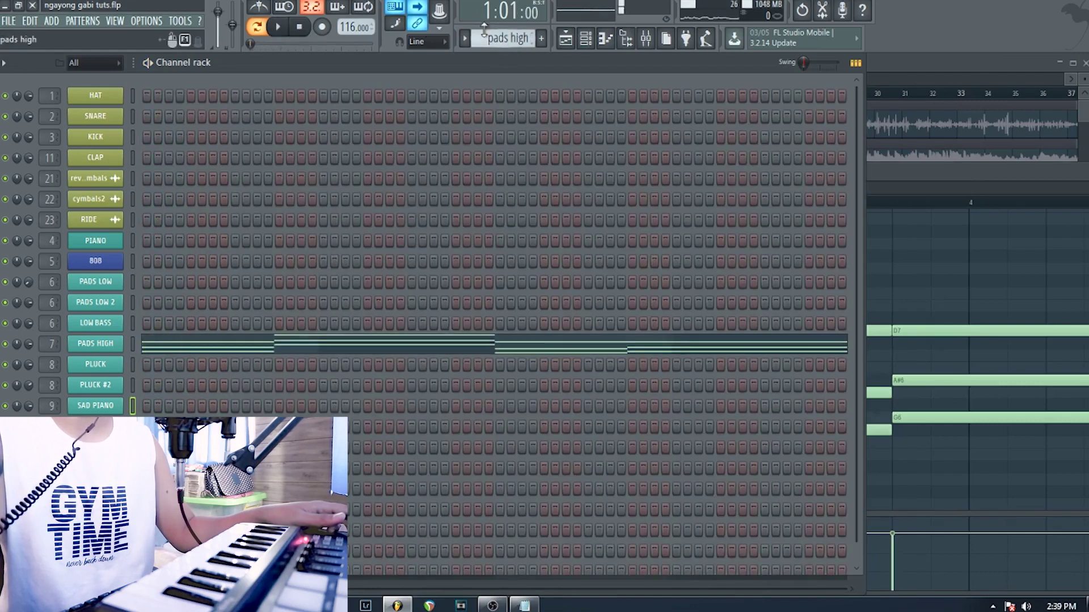
# - Select the low bass pattern, play it and stop playback
pyautogui.scroll(1, 510, 38)
pyautogui.scroll(-4, 510, 36)
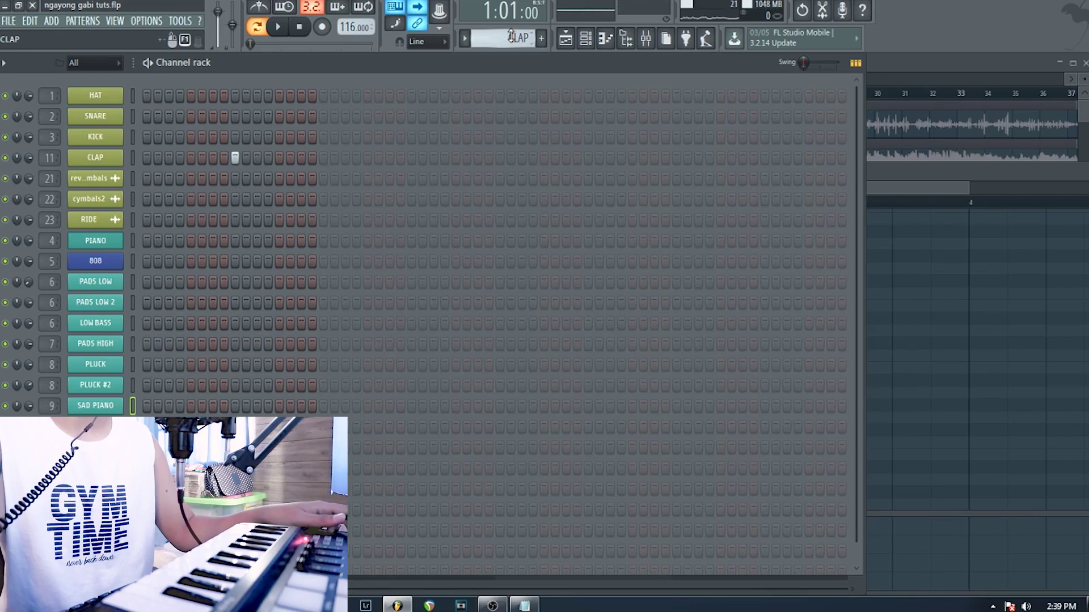
pyautogui.click(301, 28)
pyautogui.scroll(1, 506, 35)
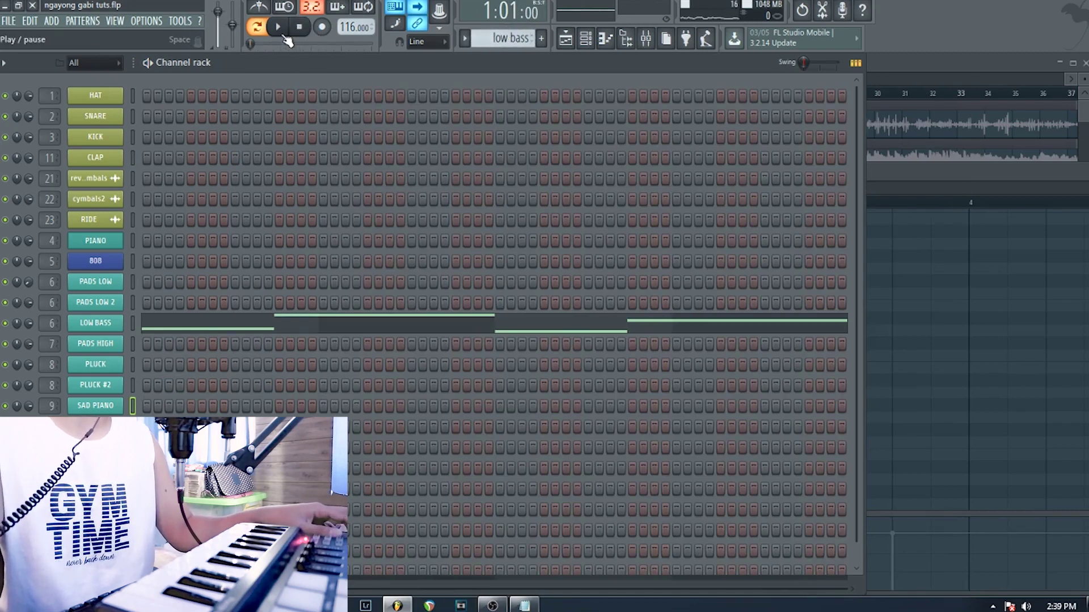
pyautogui.click(278, 28)
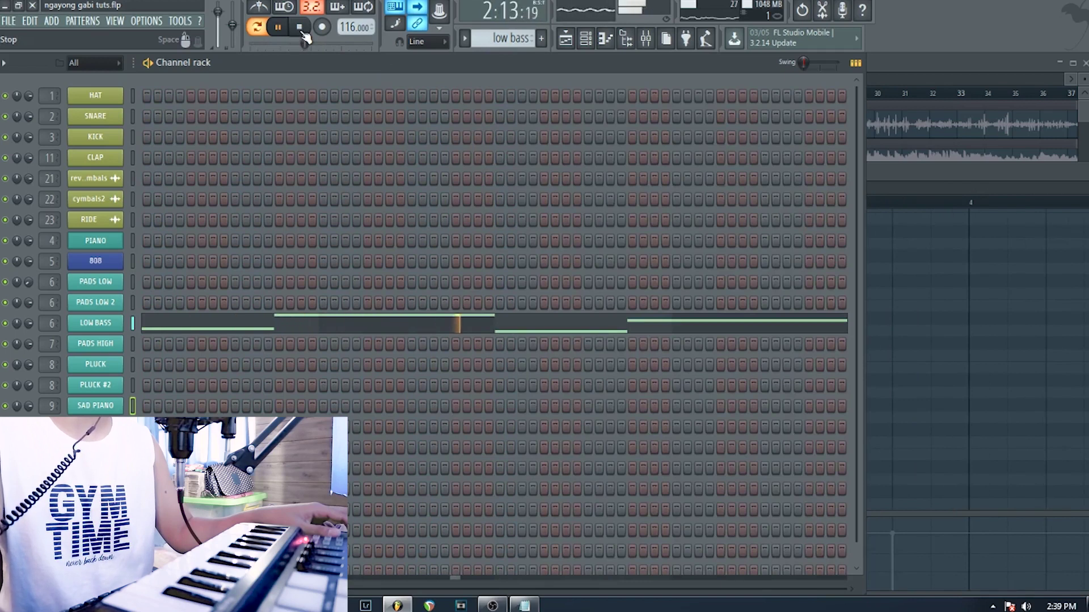
pyautogui.click(300, 29)
# - Go through the remaining patterns from piano sundot to Pattern 20, then return to the playlist
pyautogui.click(566, 38)
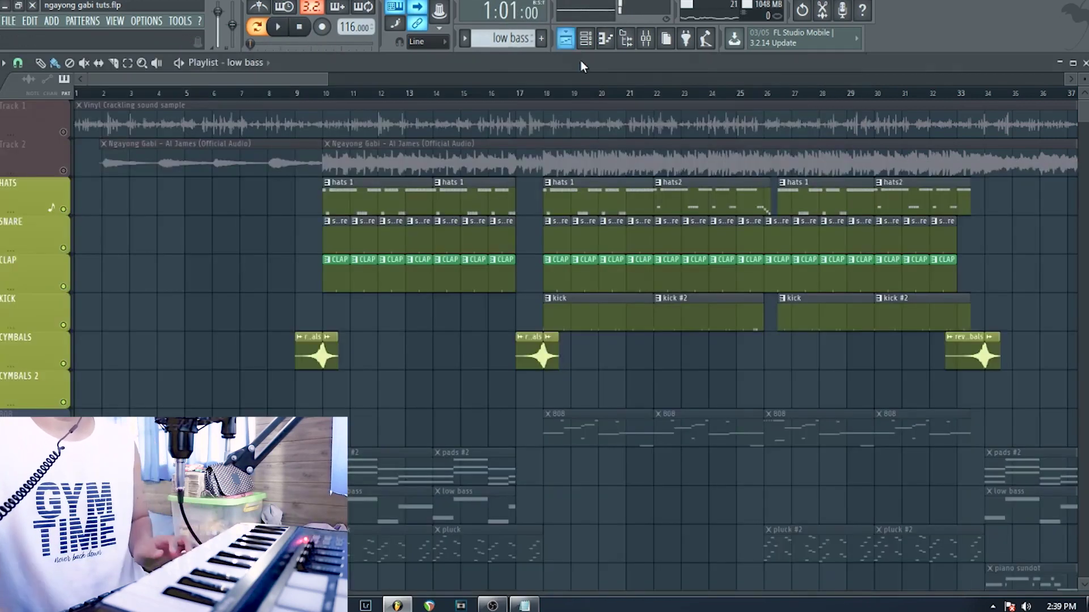
pyautogui.scroll(-3, 510, 40)
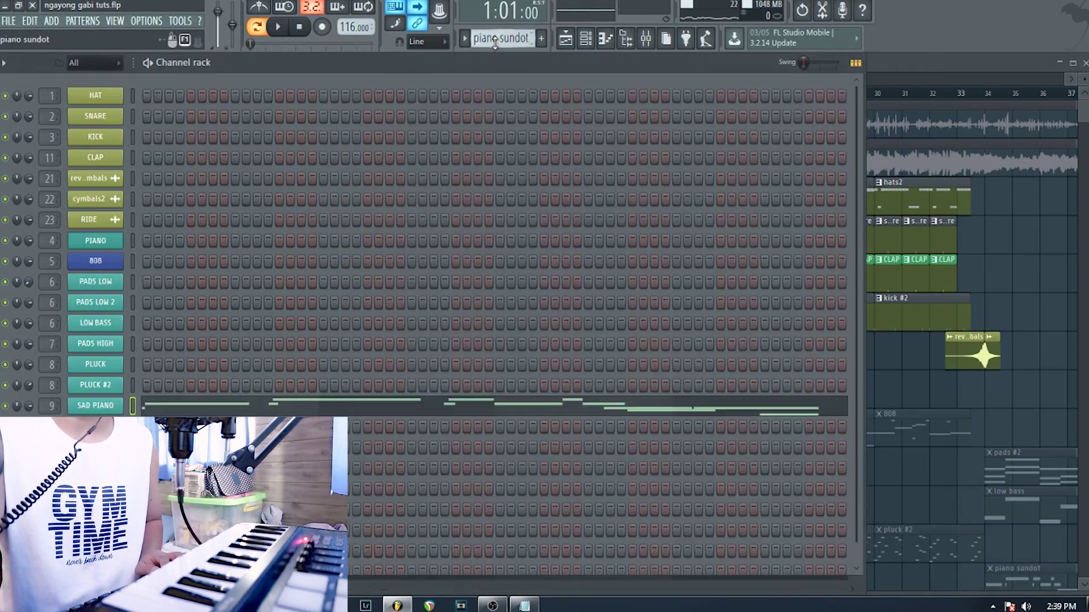
pyautogui.scroll(-2, 495, 40)
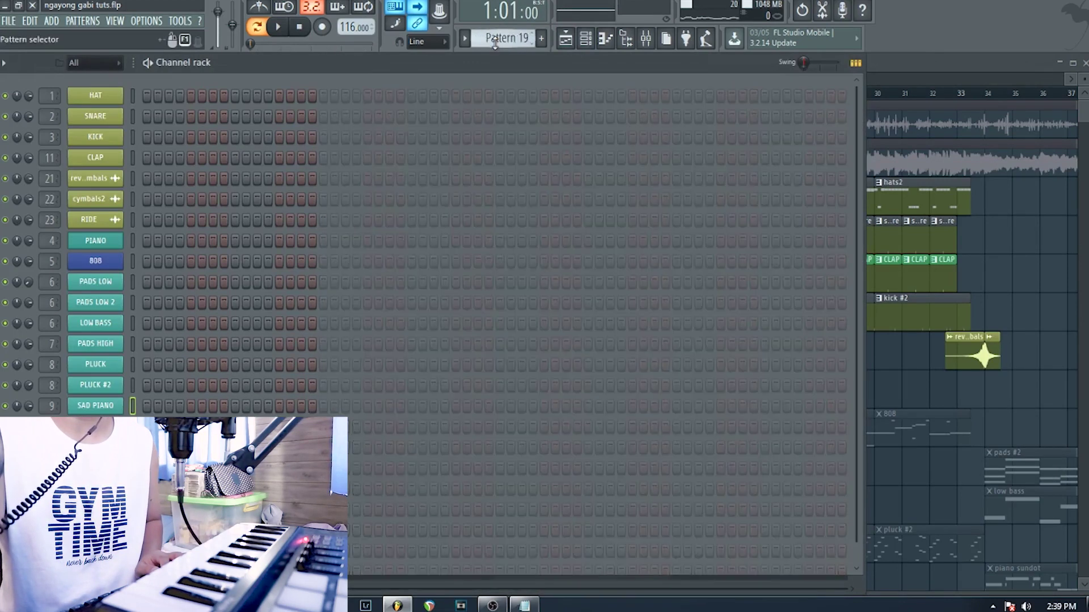
pyautogui.click(576, 49)
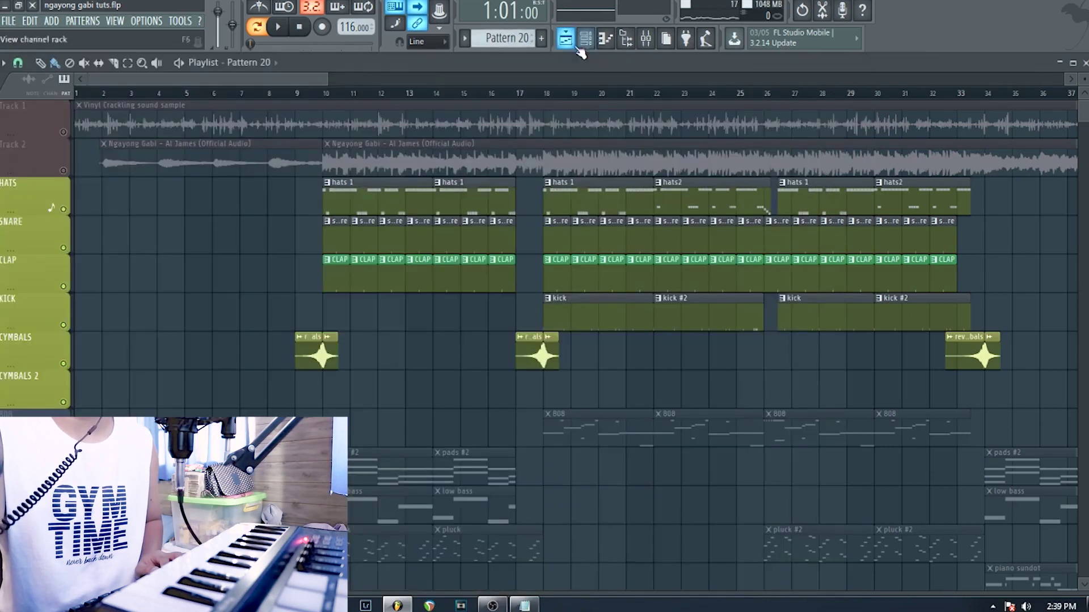
# - Show the mixer, widen it to reveal more insert tracks, and inspect the hat, snare and reFX Nexus #2 tracks
pyautogui.click(649, 49)
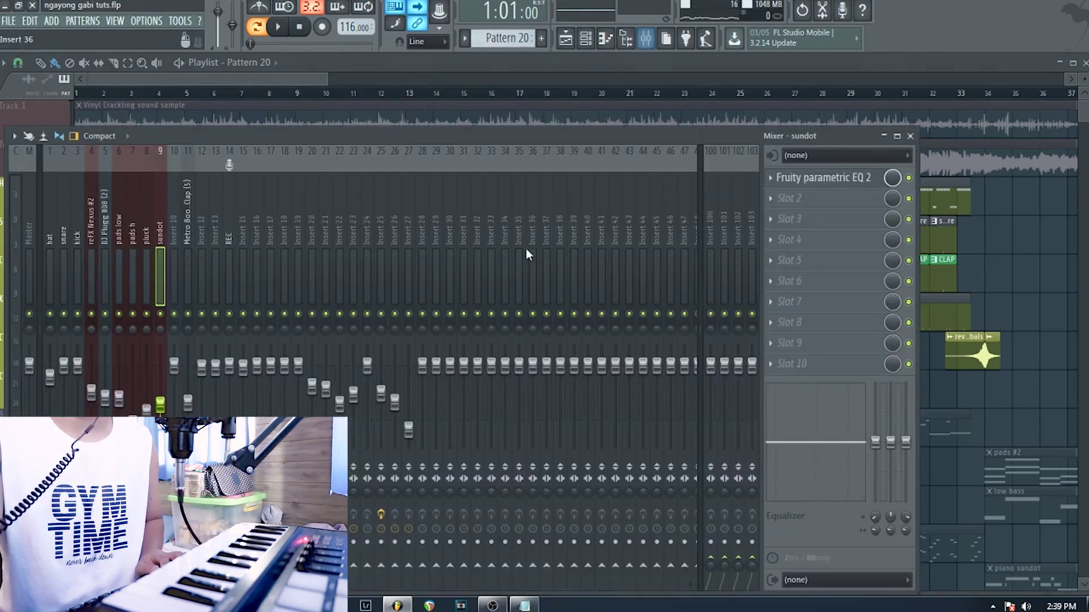
pyautogui.moveTo(919, 204); pyautogui.dragTo(1088, 204)
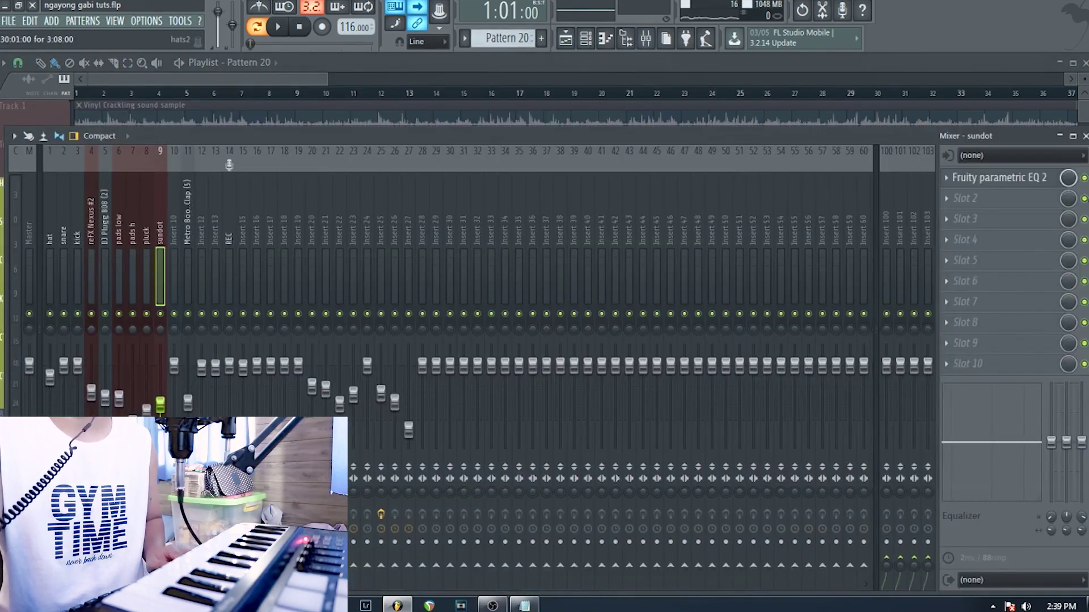
pyautogui.click(50, 249)
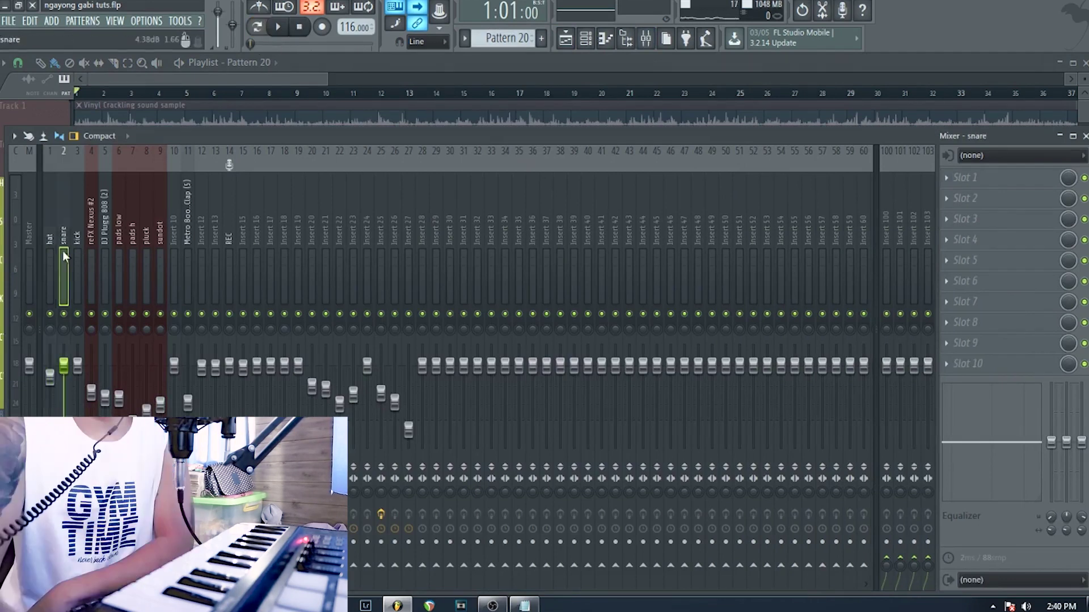
pyautogui.click(92, 265)
# - Return to the playlist, unmute all tracks and mute Track 2 with the Ngayong Gabi official audio
pyautogui.click(566, 39)
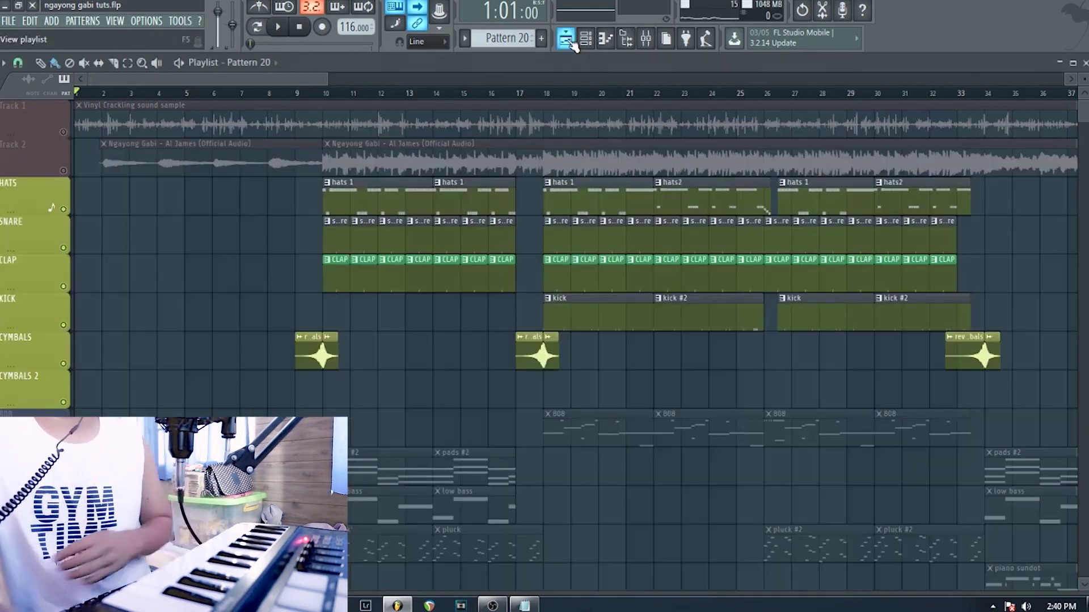
pyautogui.scroll(-3, 142, 302)
pyautogui.rightClick(63, 324)
pyautogui.rightClick(64, 325)
pyautogui.scroll(3, 139, 291)
pyautogui.click(63, 171)
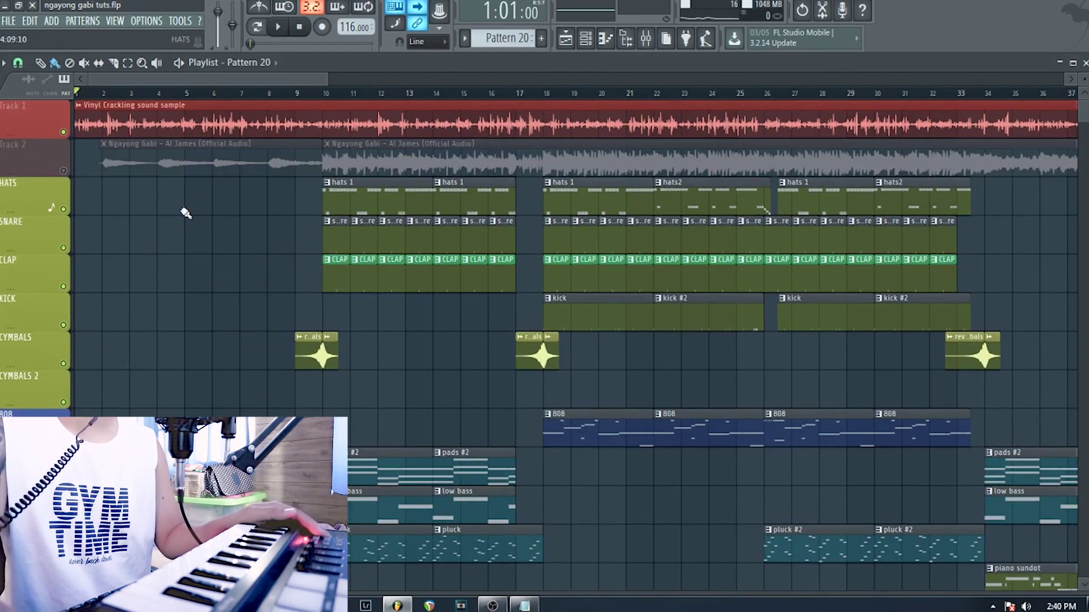
# - Solo the Vinyl Crackling sound sample track, play it and stop playback
pyautogui.rightClick(64, 132)
pyautogui.click(279, 27)
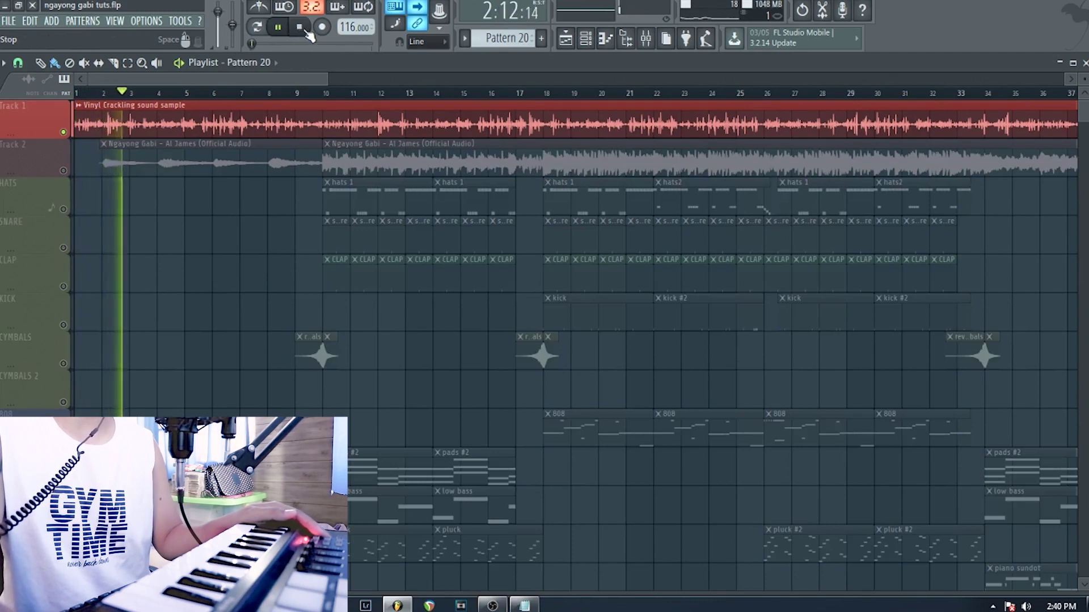
pyautogui.click(303, 29)
# - Unsolo the vinyl crackling track to re-enable the other tracks and mute the official audio on Track 2
pyautogui.rightClick(63, 133)
pyautogui.rightClick(63, 133)
pyautogui.rightClick(64, 133)
pyautogui.click(64, 169)
# - Examine the full song arrangement in the playlist, from the drum tracks down to the piano and pads automation clips
pyautogui.scroll(-3, 212, 273)
pyautogui.scroll(-4, 221, 290)
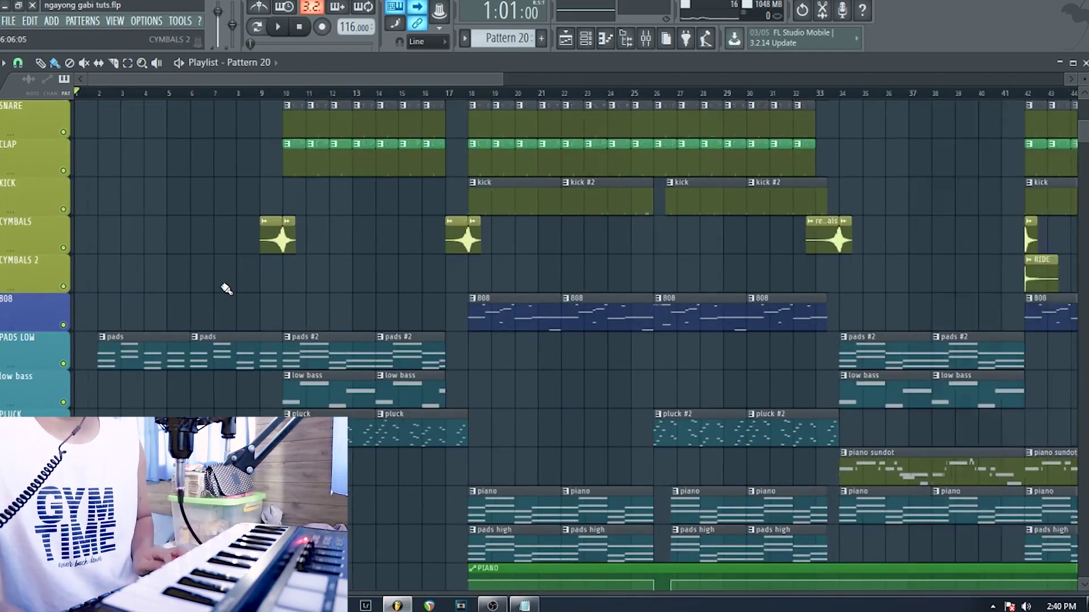
pyautogui.scroll(-3, 225, 291)
pyautogui.scroll(3, 225, 294)
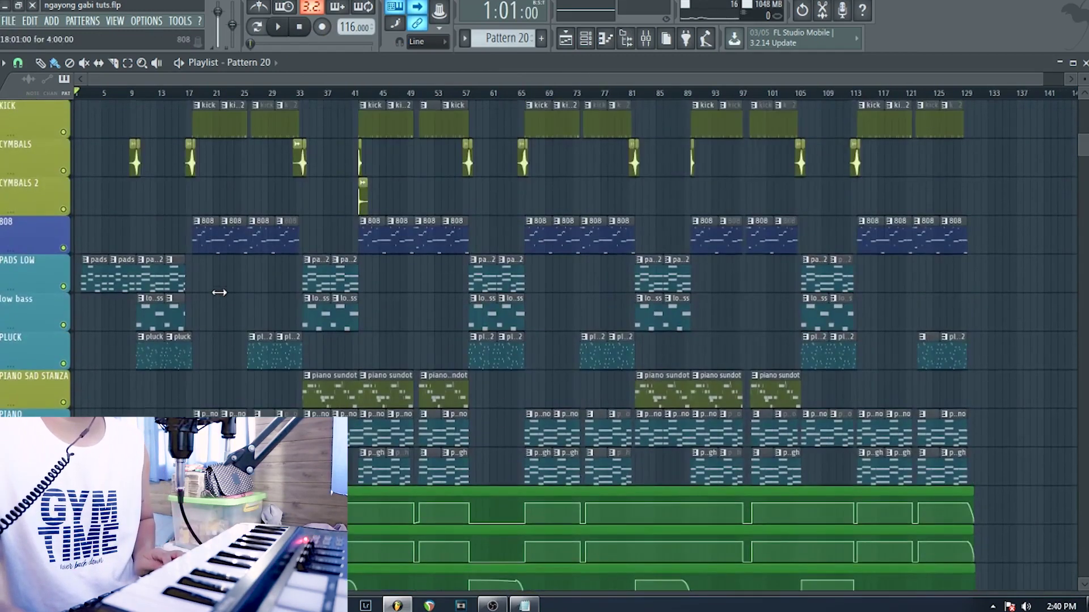
pyautogui.scroll(2, 224, 295)
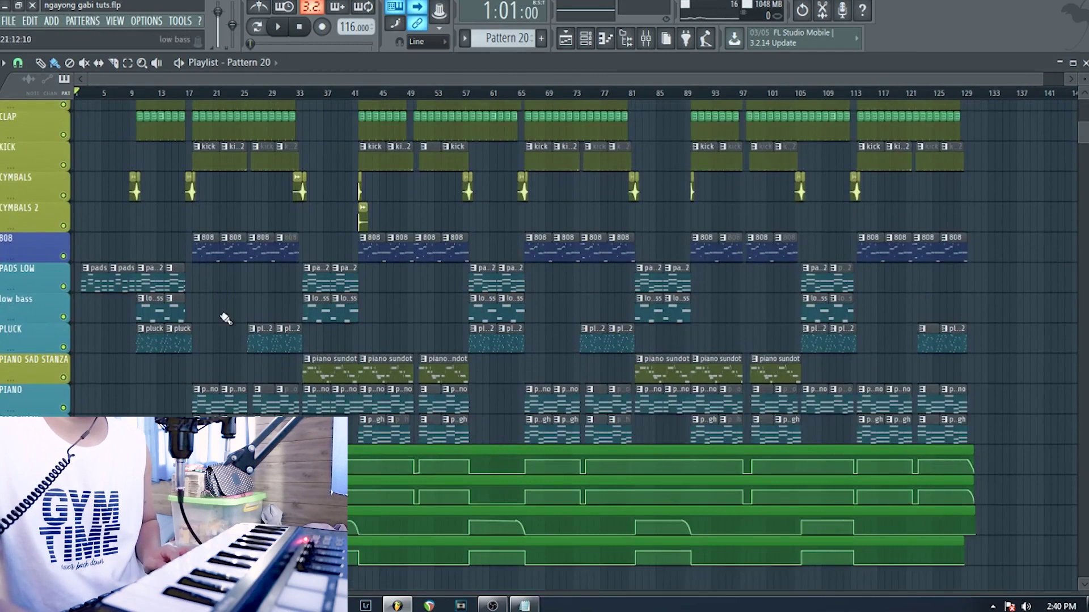
pyautogui.scroll(-2, 79, 413)
pyautogui.scroll(2, 544, 272)
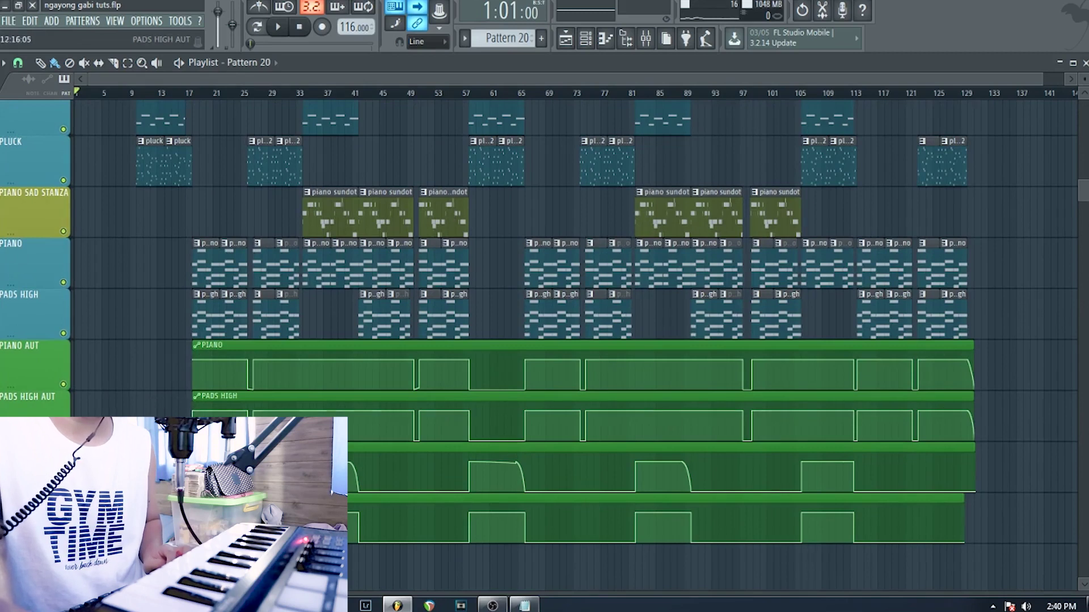
pyautogui.scroll(-2, 190, 149)
pyautogui.scroll(2, 191, 149)
# - Place the playhead at bar 17 and review the piano and pads high automation against the instrument and drum clips
pyautogui.click(187, 93)
pyautogui.scroll(-2, 431, 471)
pyautogui.scroll(2, 431, 470)
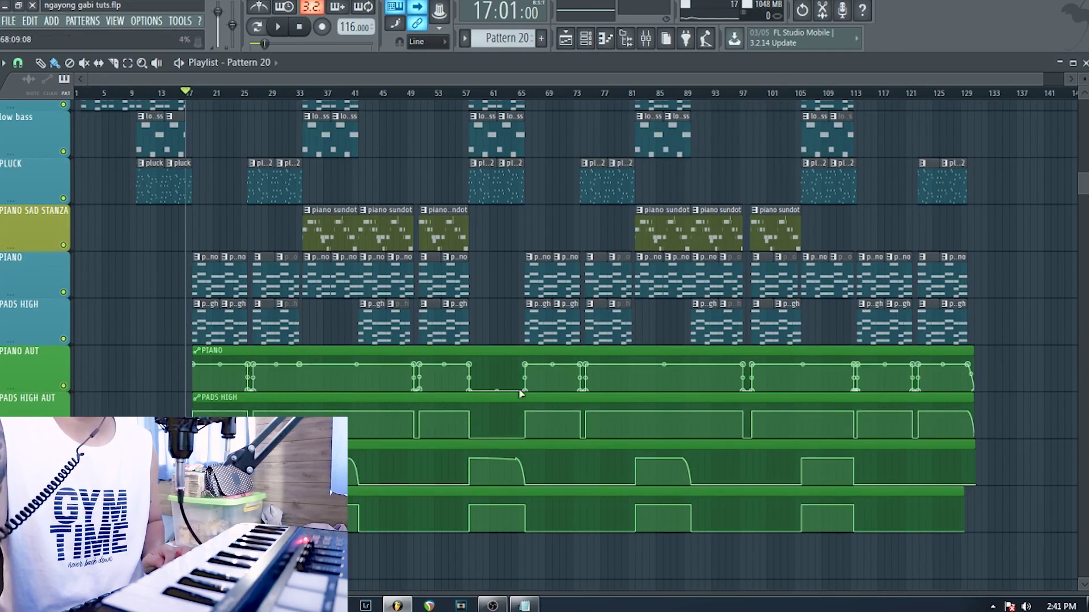
pyautogui.scroll(4, 506, 409)
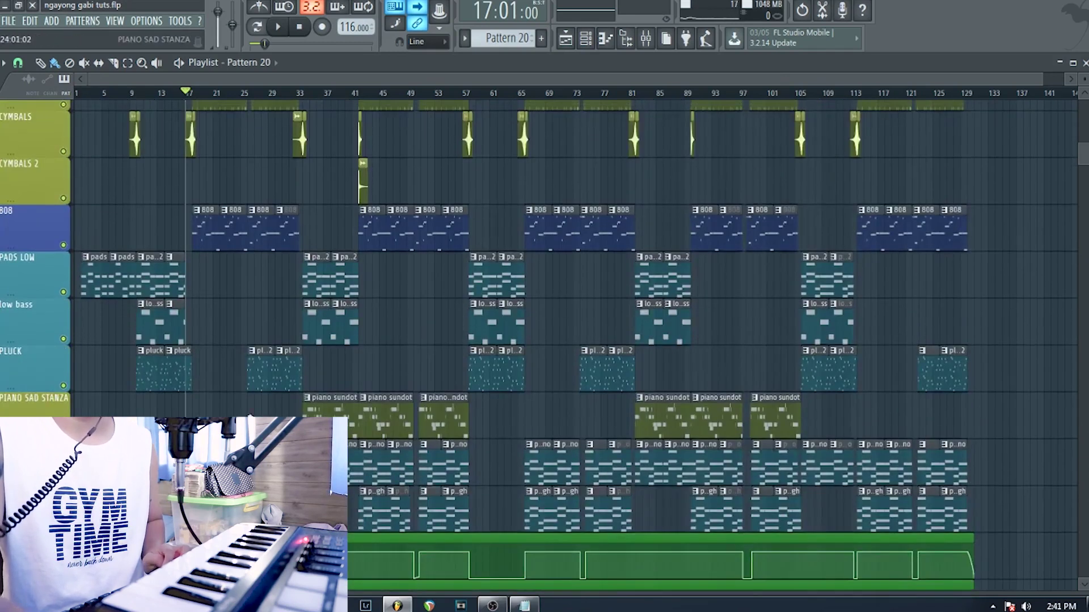
pyautogui.scroll(1, 227, 411)
pyautogui.scroll(-1, 353, 205)
pyautogui.scroll(4, 414, 272)
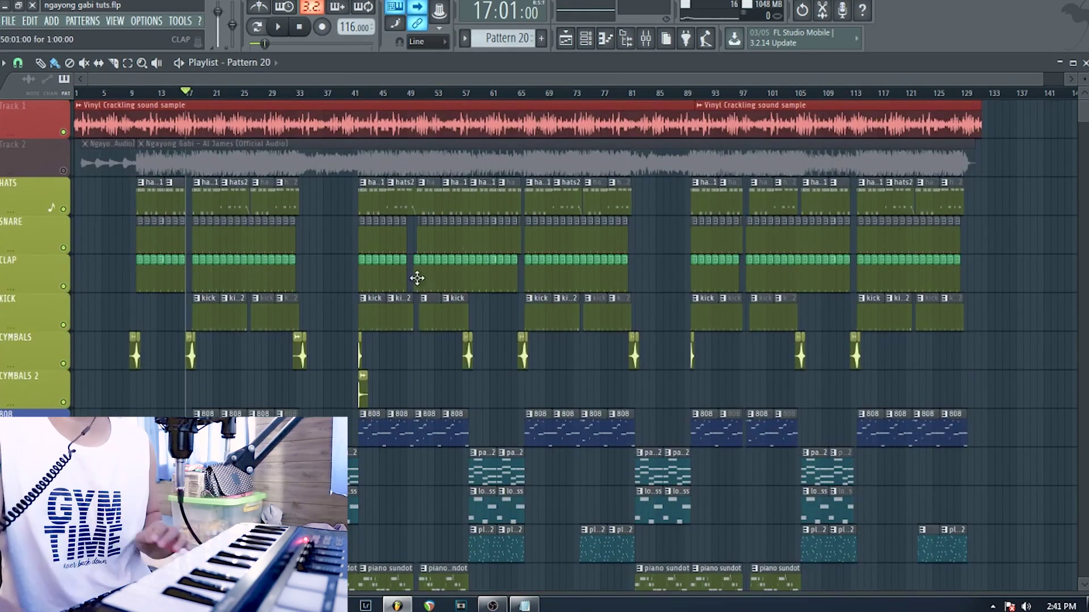
# - Return the playhead to the song start and review the clip layout of all tracks with smaller track heights
pyautogui.click(302, 30)
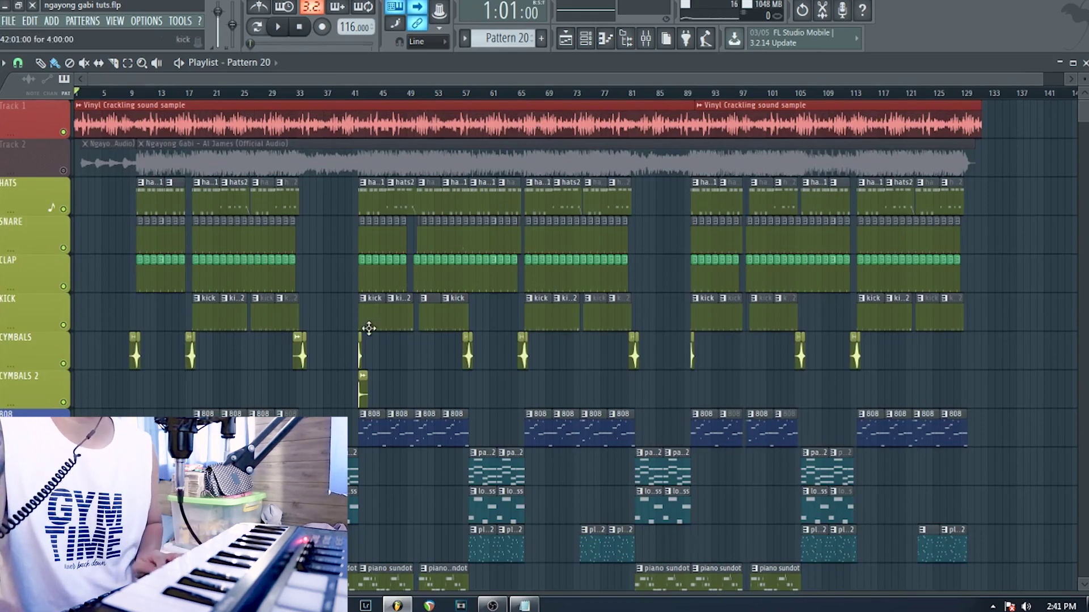
pyautogui.scroll(-3, 369, 328)
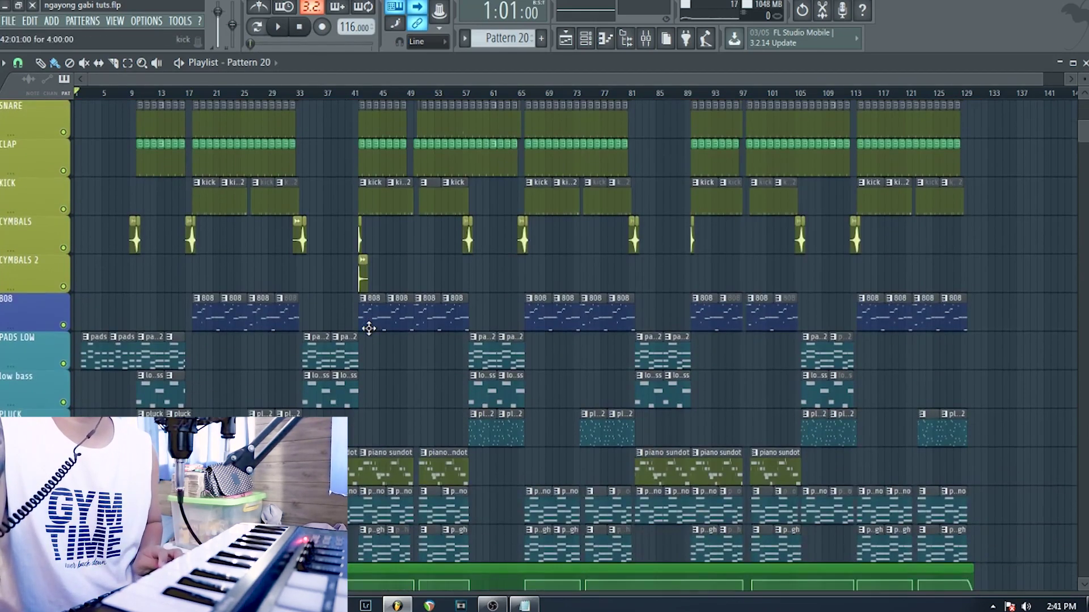
pyautogui.scroll(2, 337, 345)
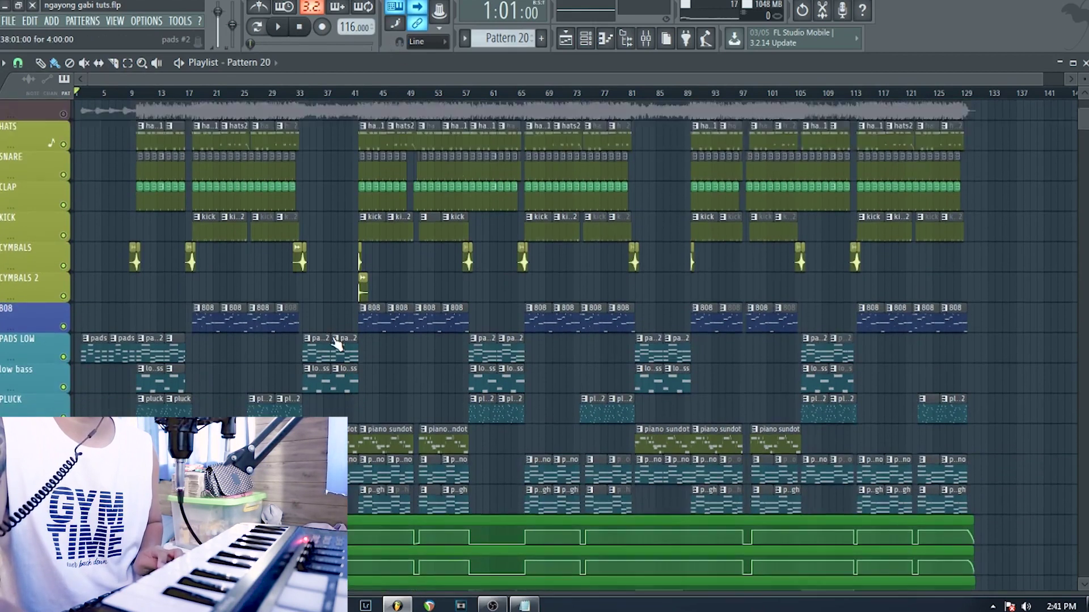
pyautogui.scroll(2, 338, 345)
pyautogui.scroll(-1, 341, 327)
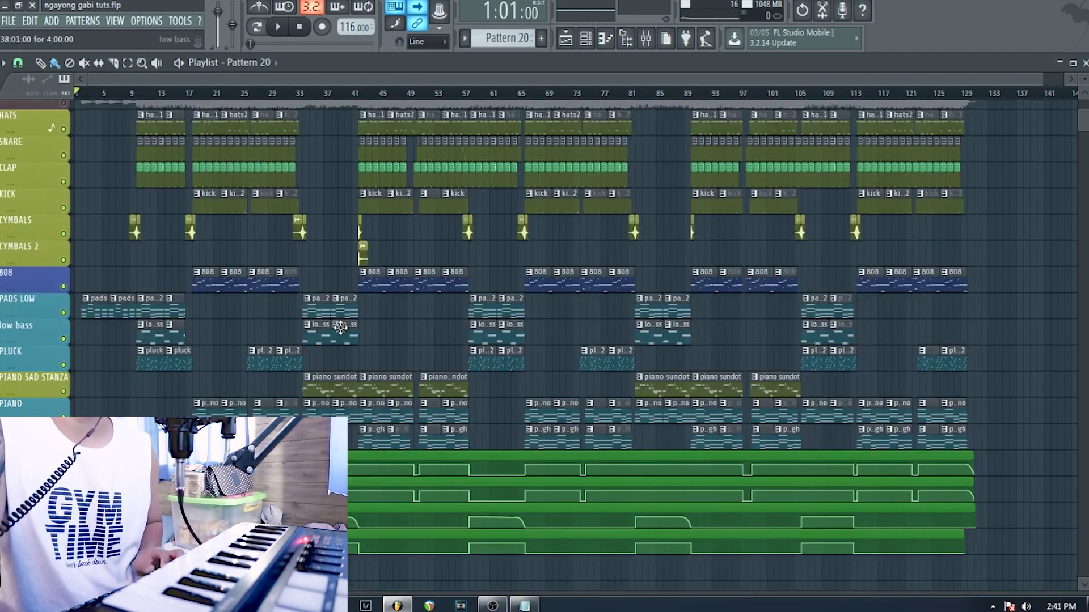